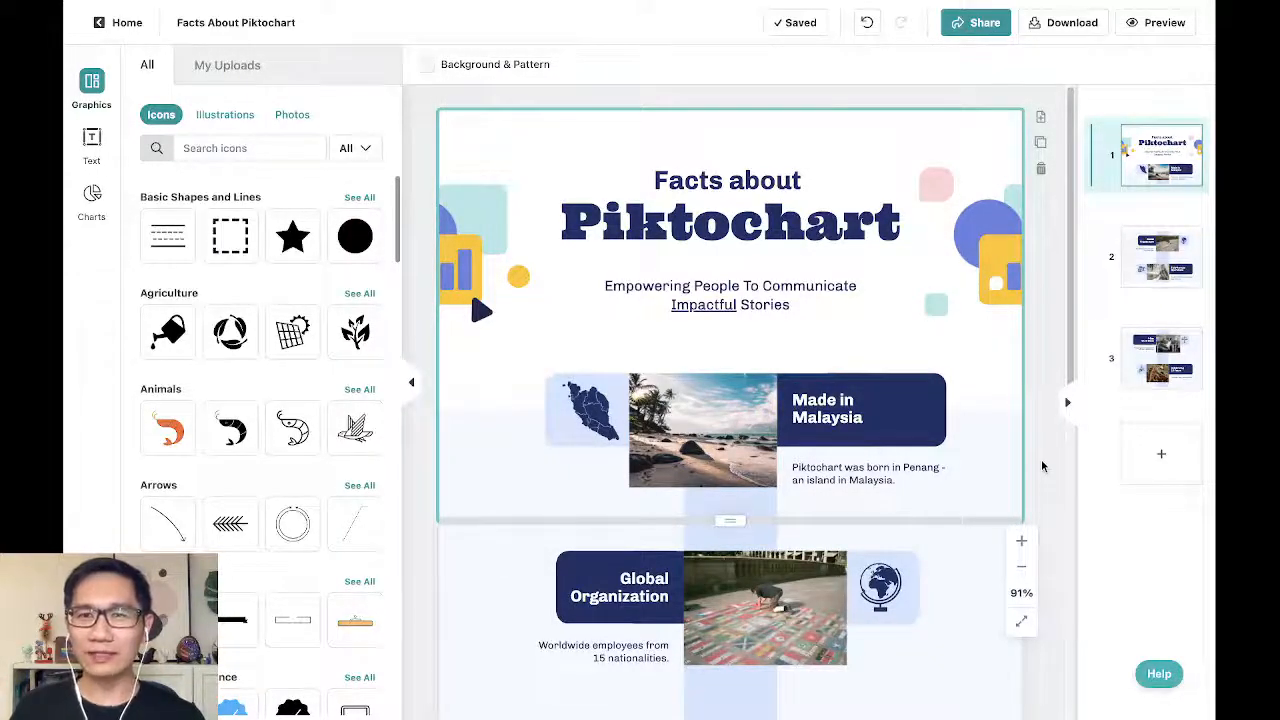
# Step: Review the infographic's three blocks in order, from the title block to the block with Celebrating 10 Years
pyautogui.moveTo(1195, 545)
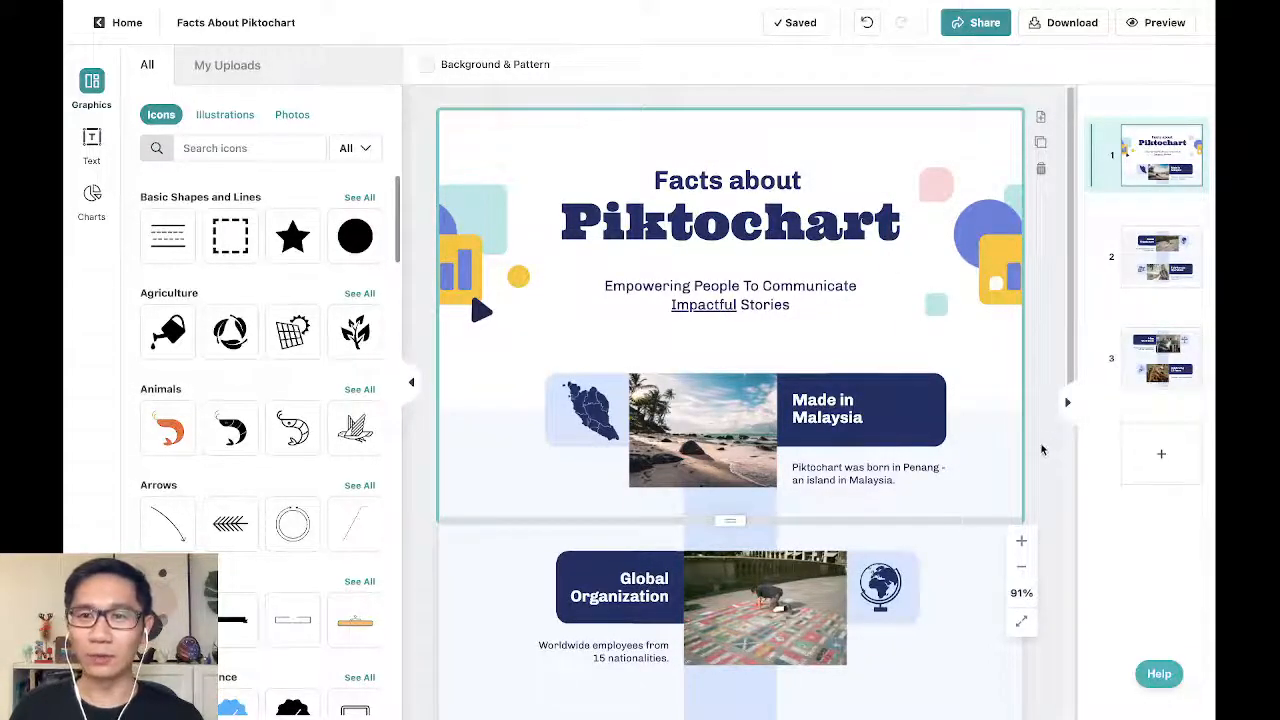
pyautogui.scroll(-5, 1042, 437)
pyautogui.scroll(5, 1042, 440)
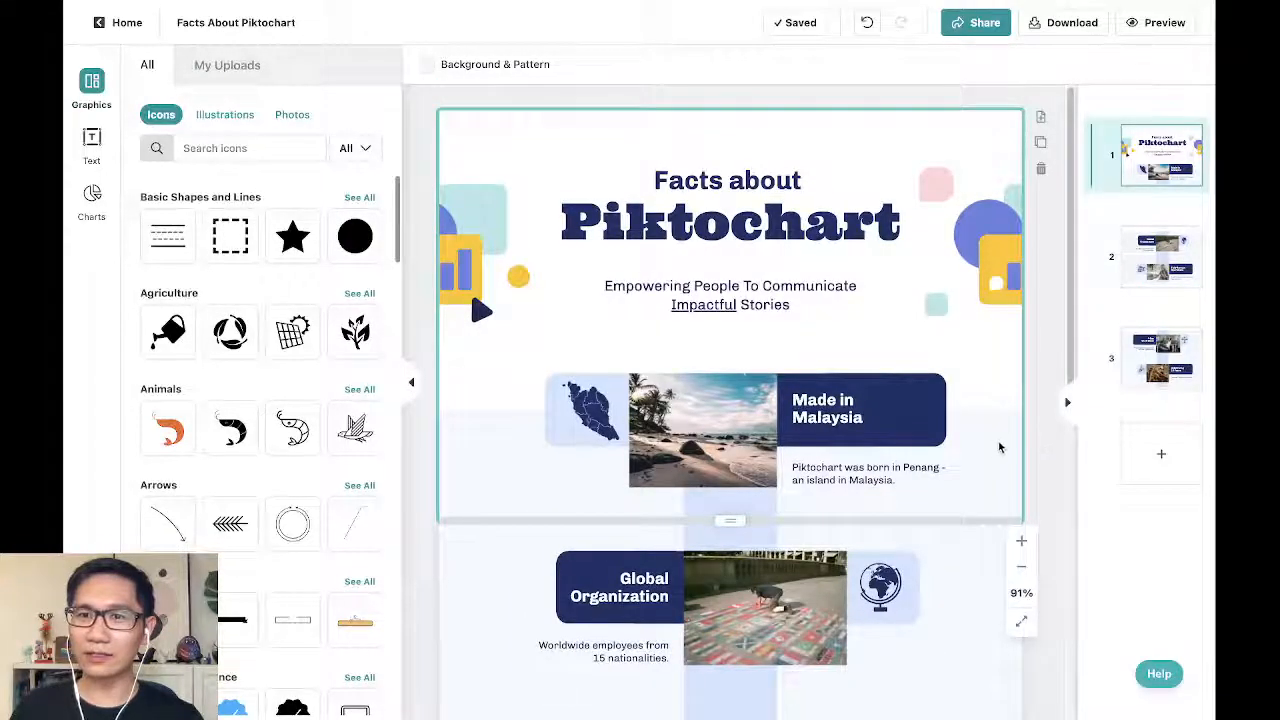
pyautogui.scroll(-5, 1040, 440)
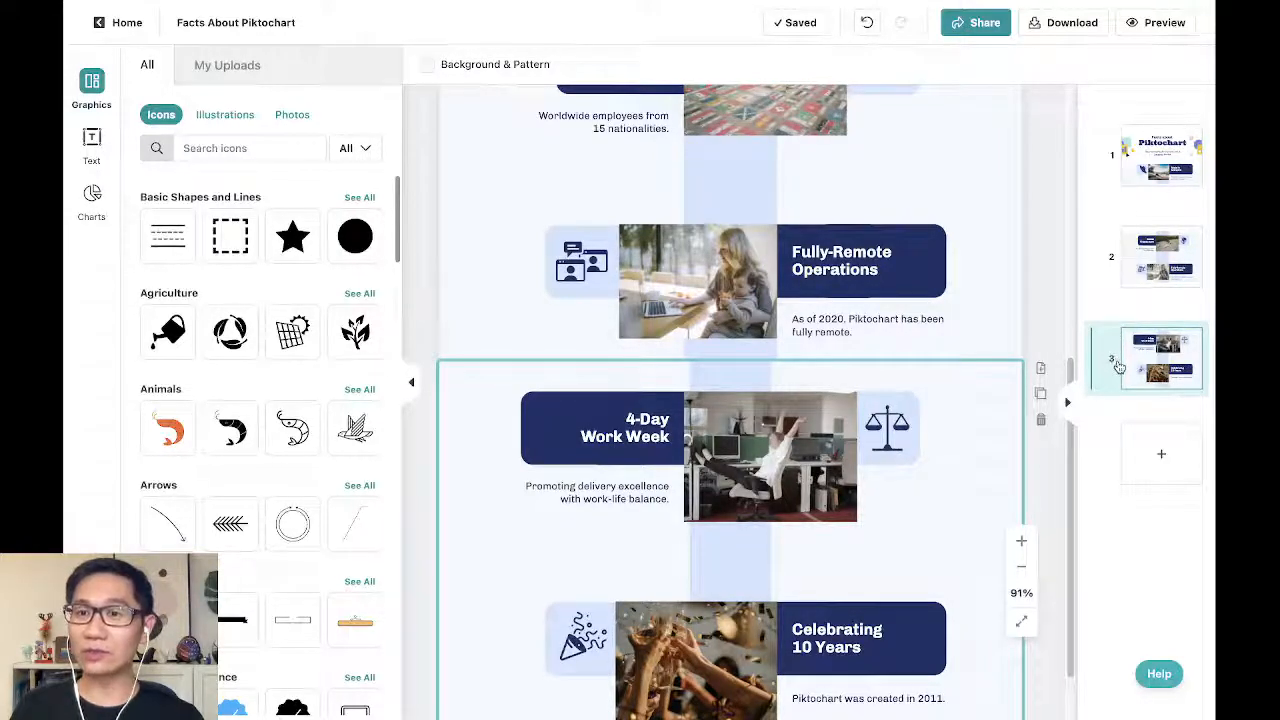
pyautogui.scroll(-1, 1047, 474)
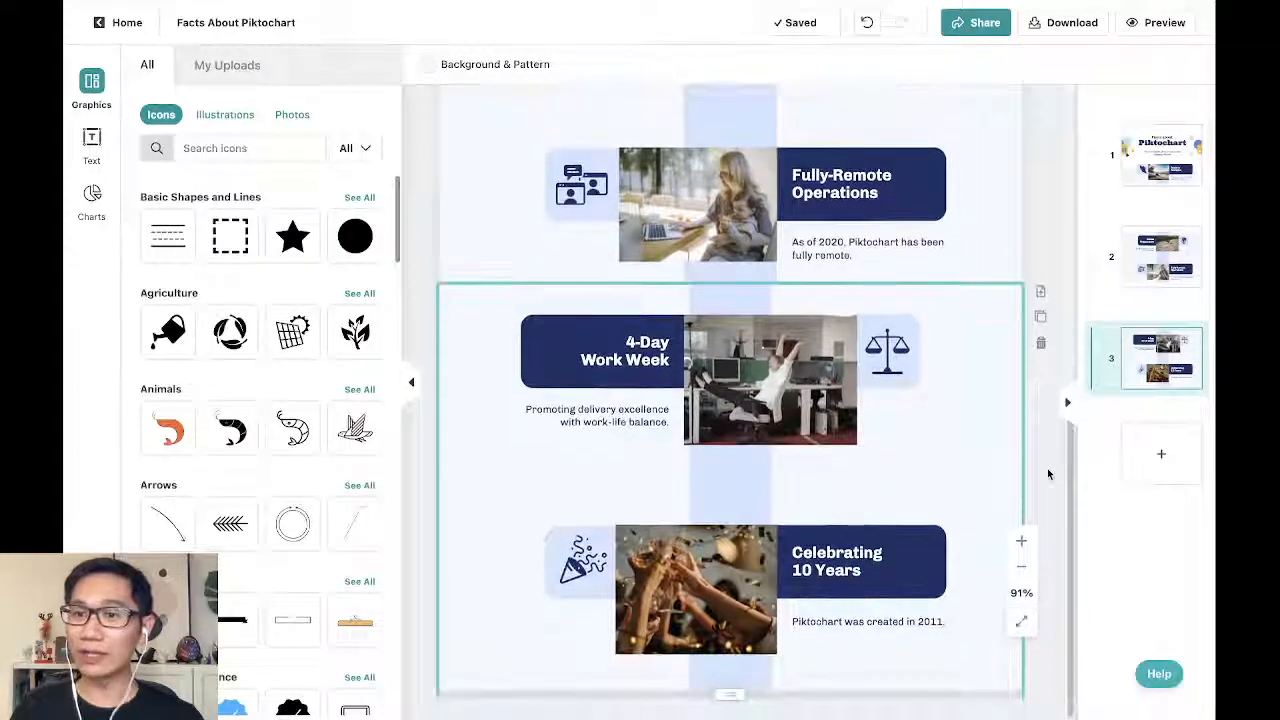
pyautogui.moveTo(1167, 307)
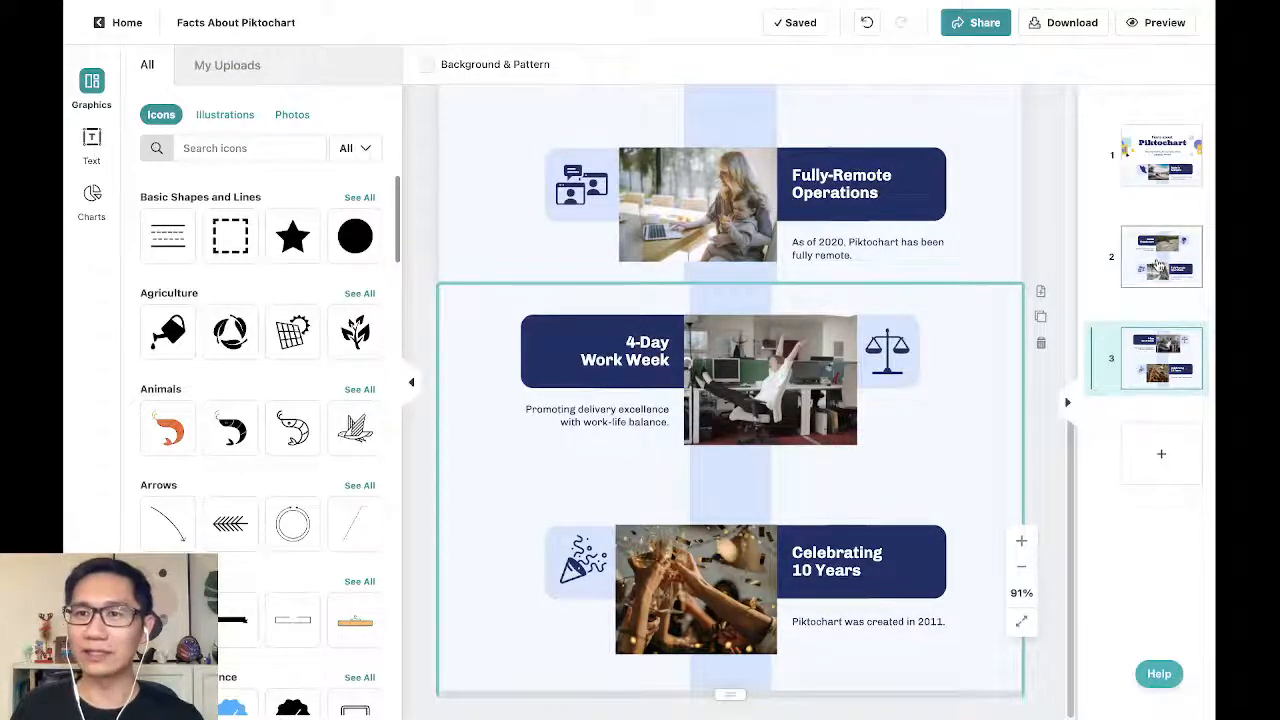
pyautogui.click(1159, 163)
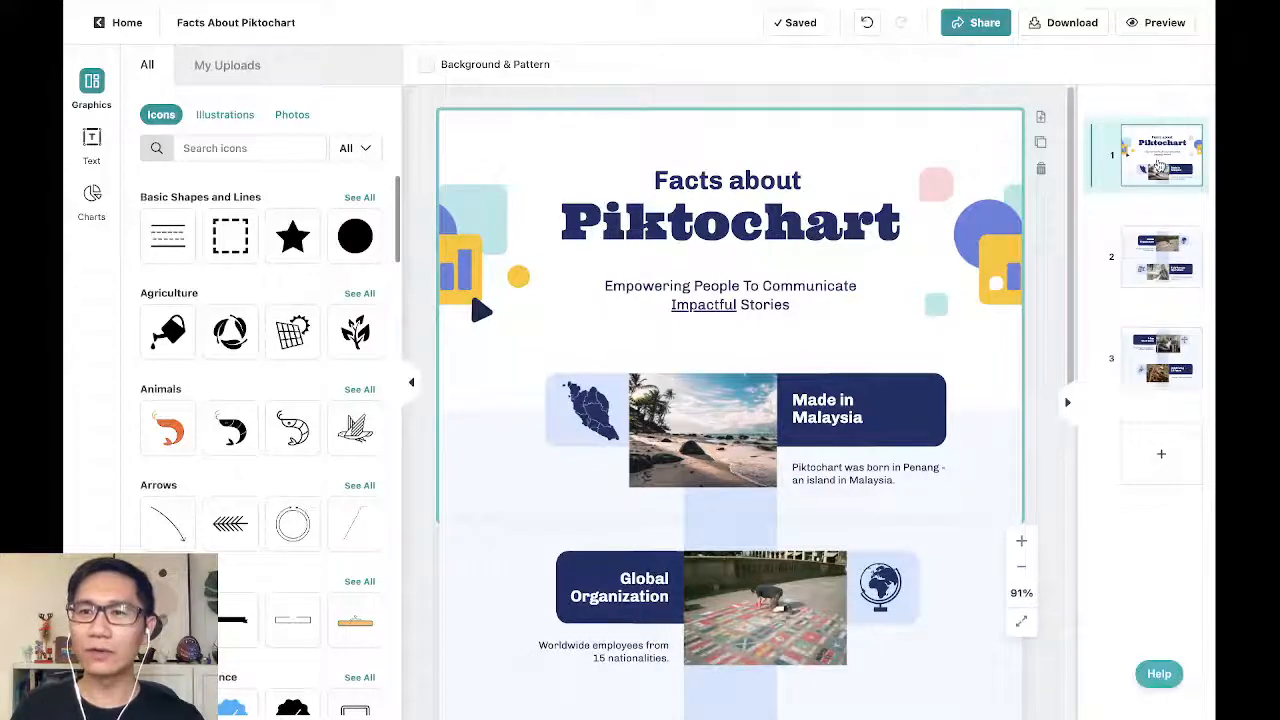
pyautogui.click(1160, 256)
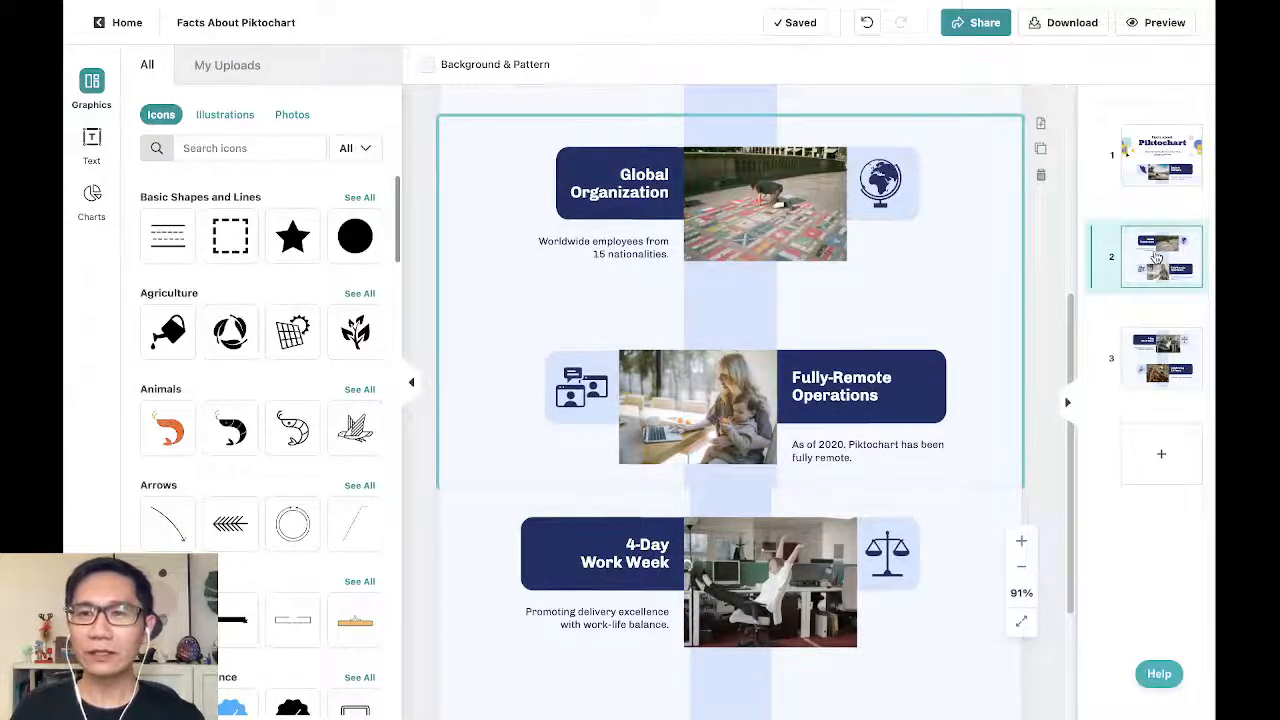
pyautogui.click(1166, 356)
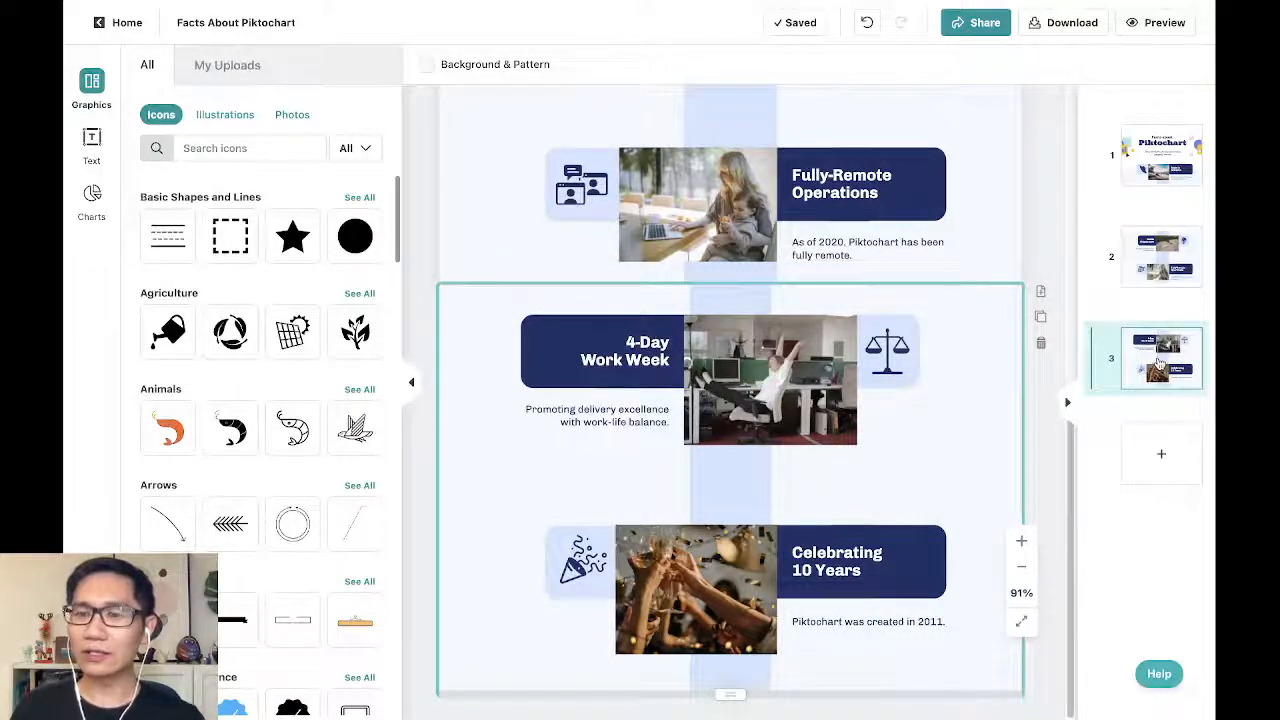
# Step: Move the third block up to second place in the block order and return it to third place
pyautogui.moveTo(1158, 365); pyautogui.dragTo(1163, 209)
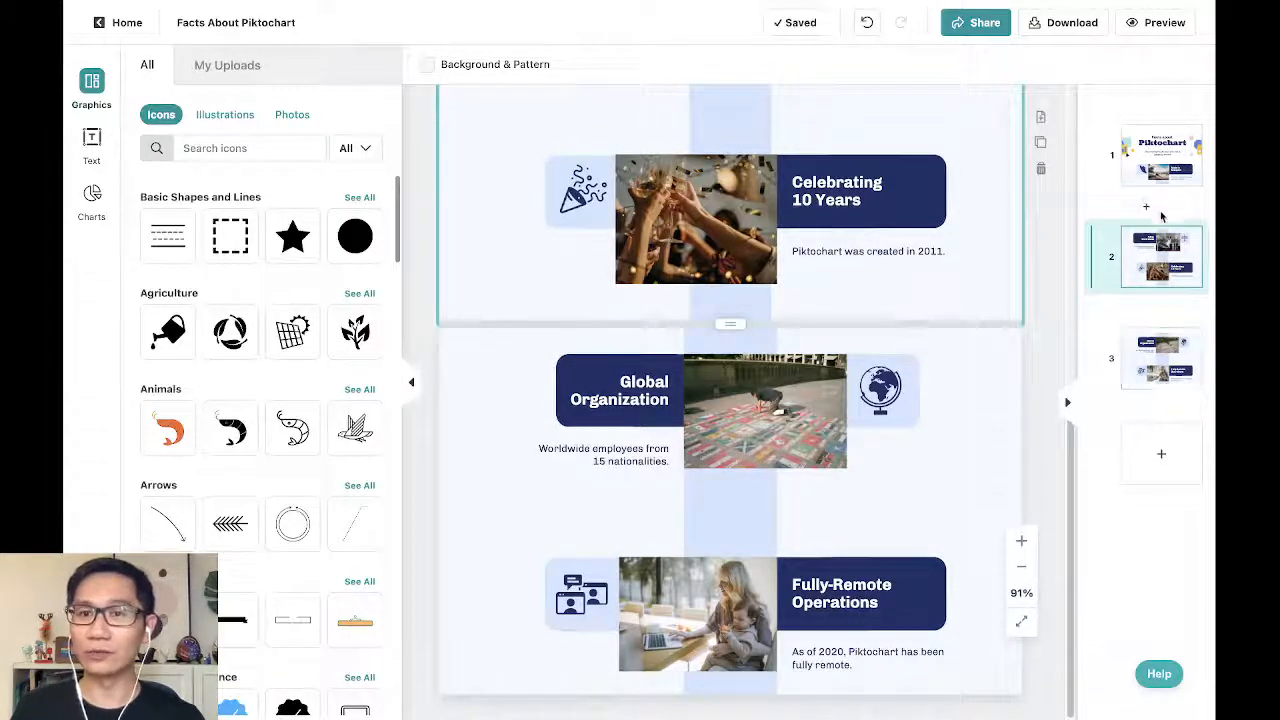
pyautogui.scroll(3, 1044, 300)
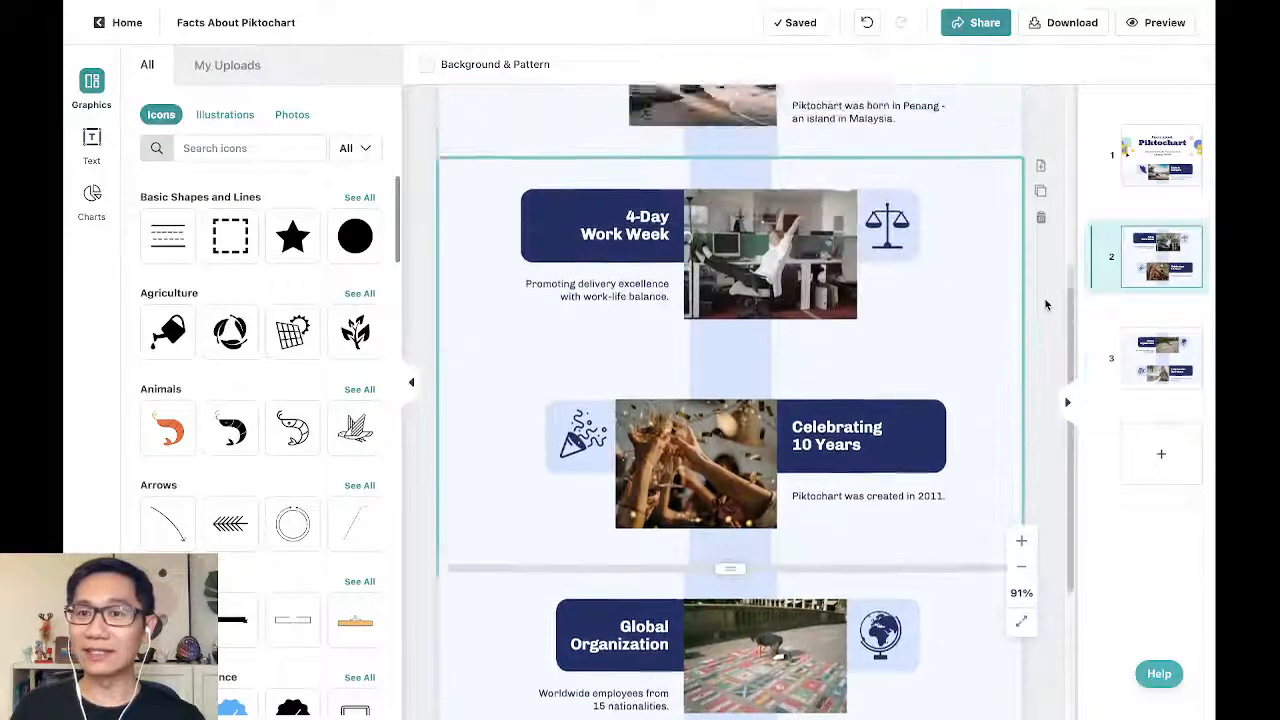
pyautogui.scroll(1, 1045, 304)
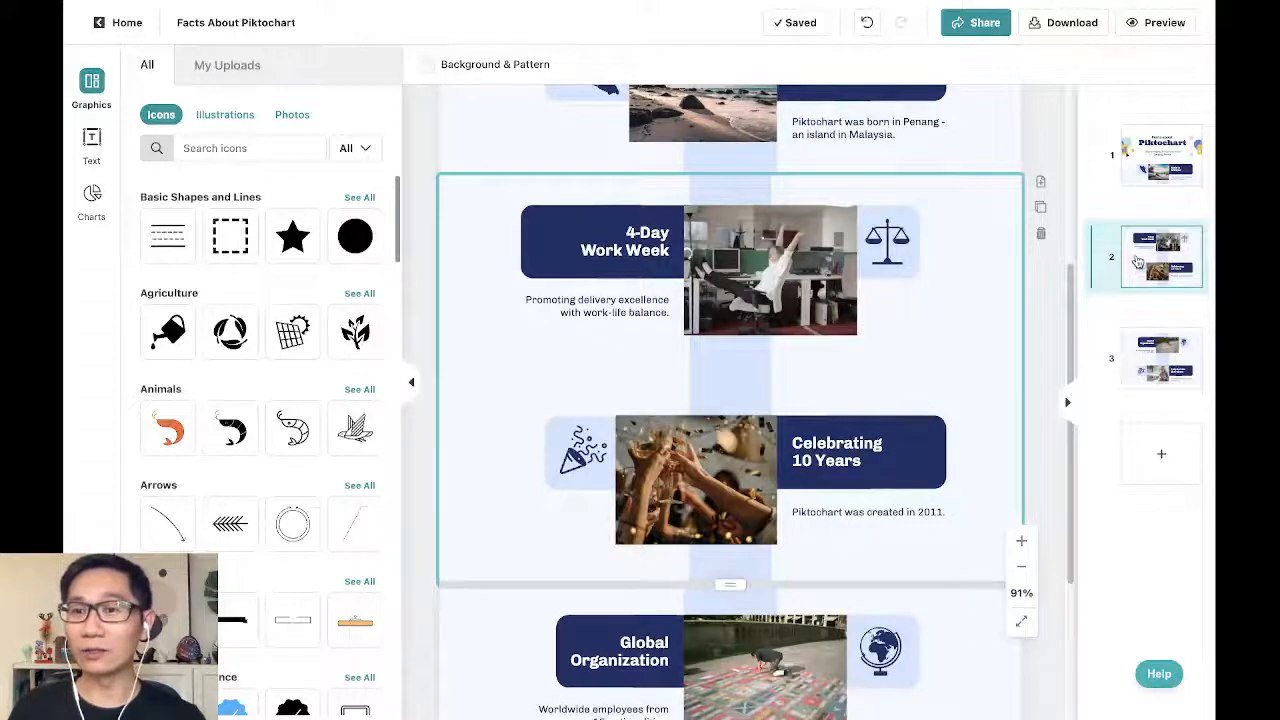
pyautogui.moveTo(1146, 270); pyautogui.dragTo(1141, 409)
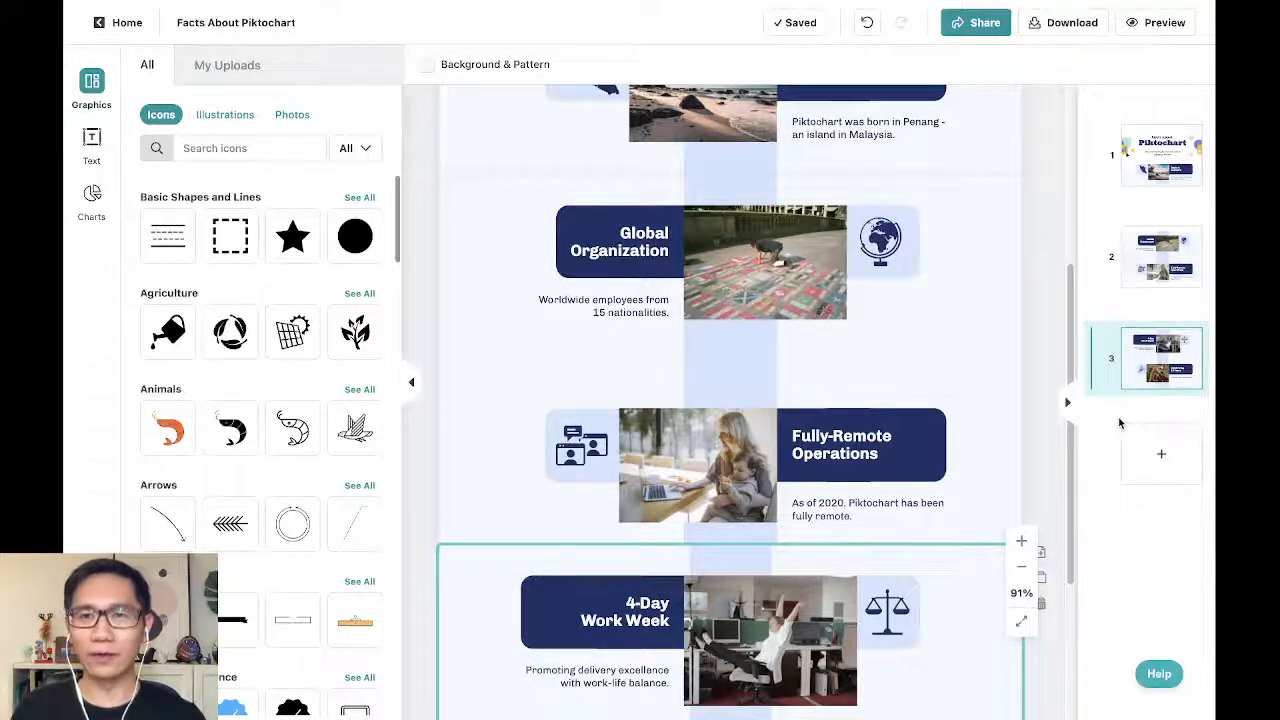
# Step: Hide the block thumbnails and fit the page to the enlarged workspace
pyautogui.click(1069, 406)
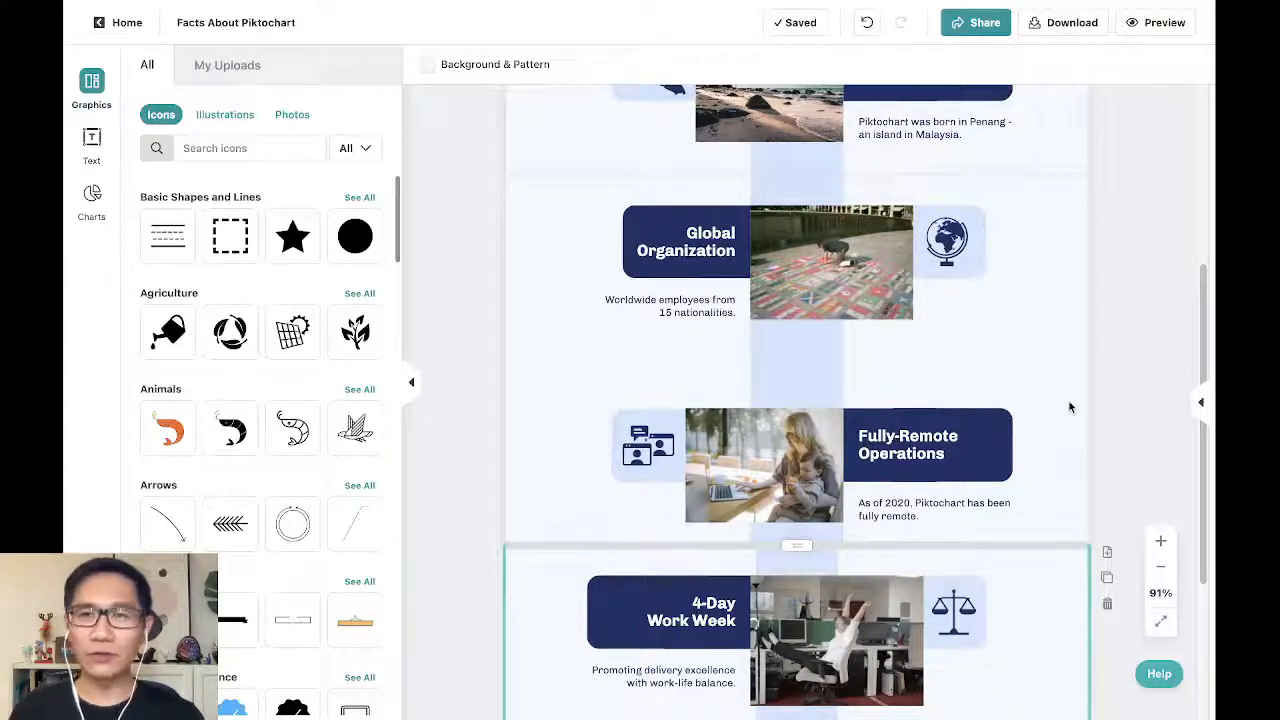
pyautogui.click(1197, 402)
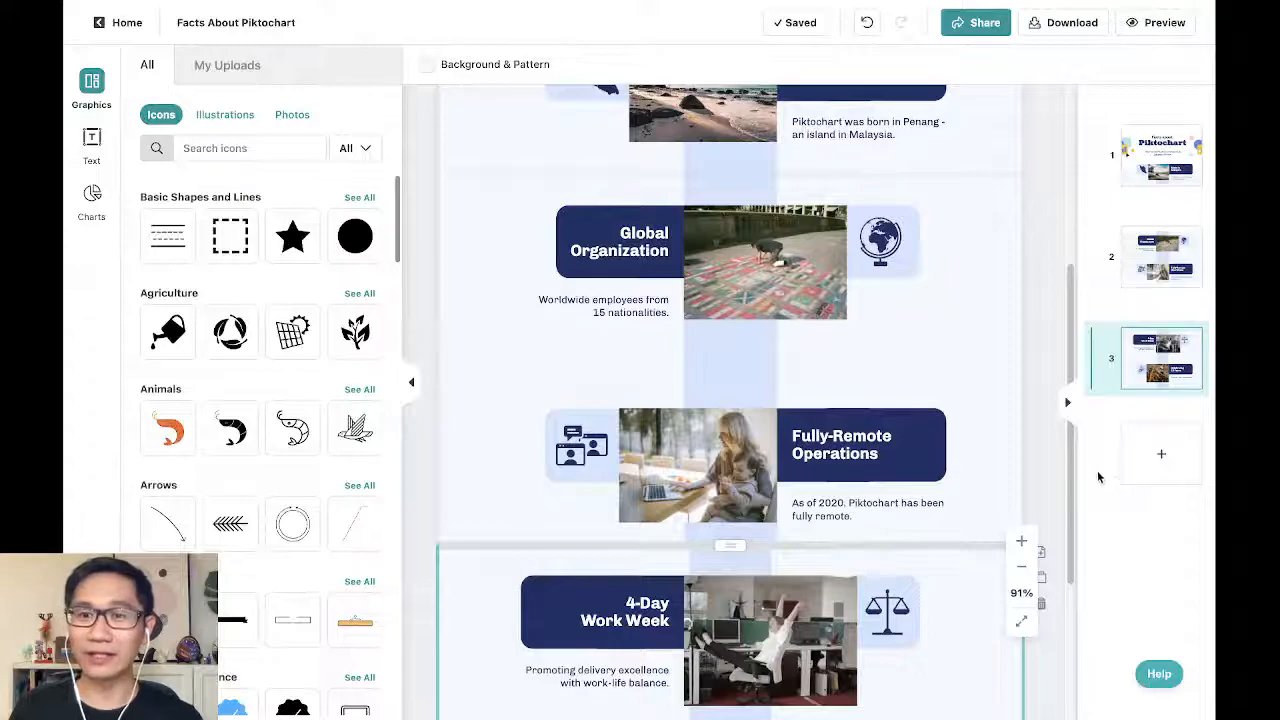
pyautogui.click(1066, 402)
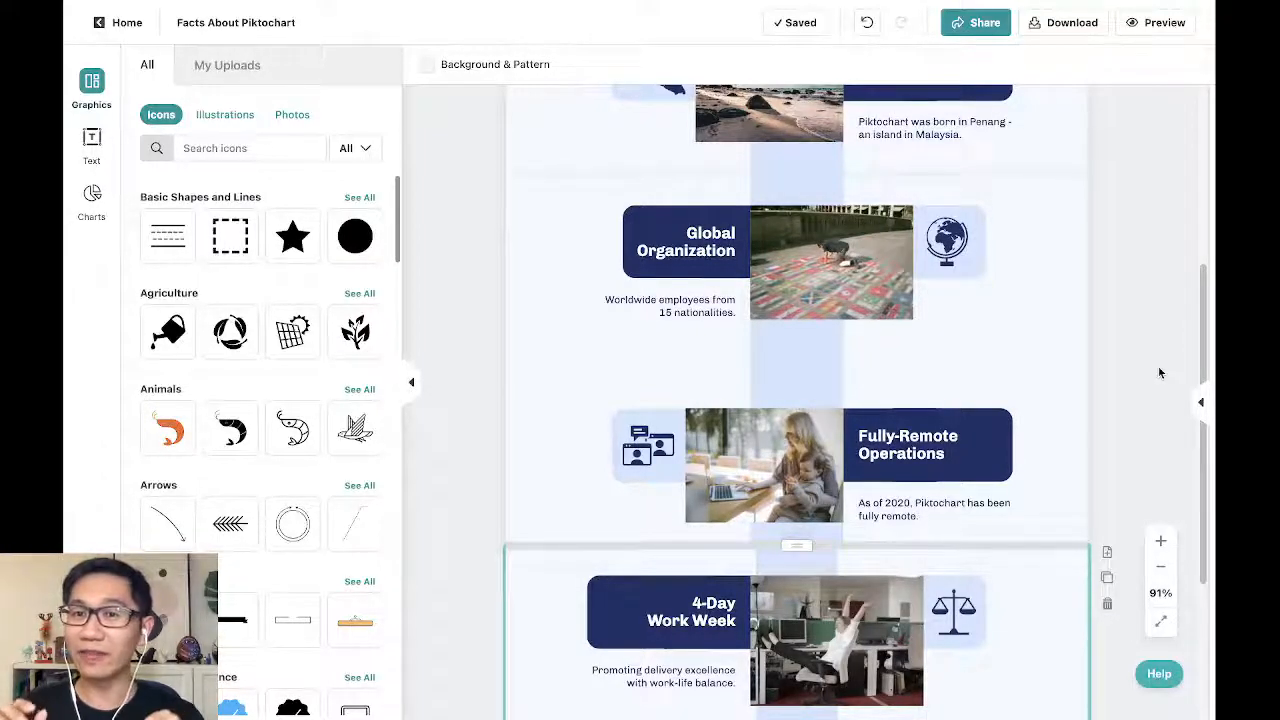
pyautogui.scroll(4, 1159, 372)
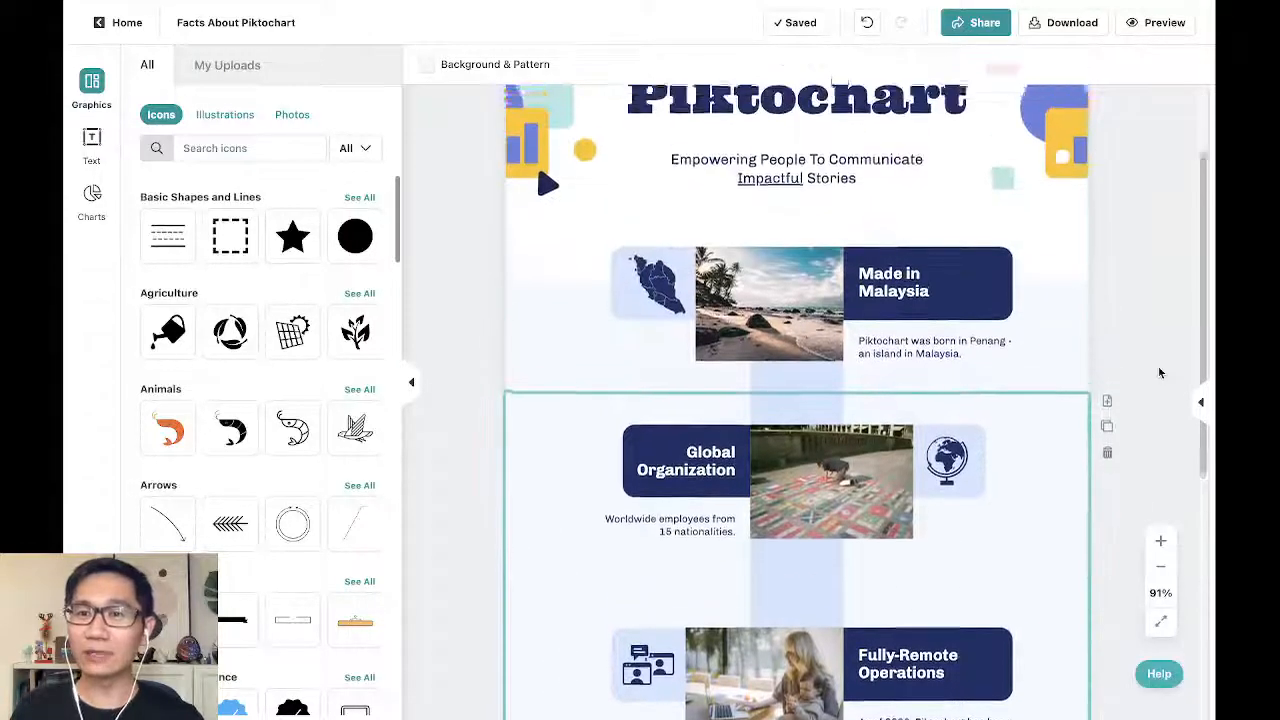
pyautogui.scroll(2, 1159, 372)
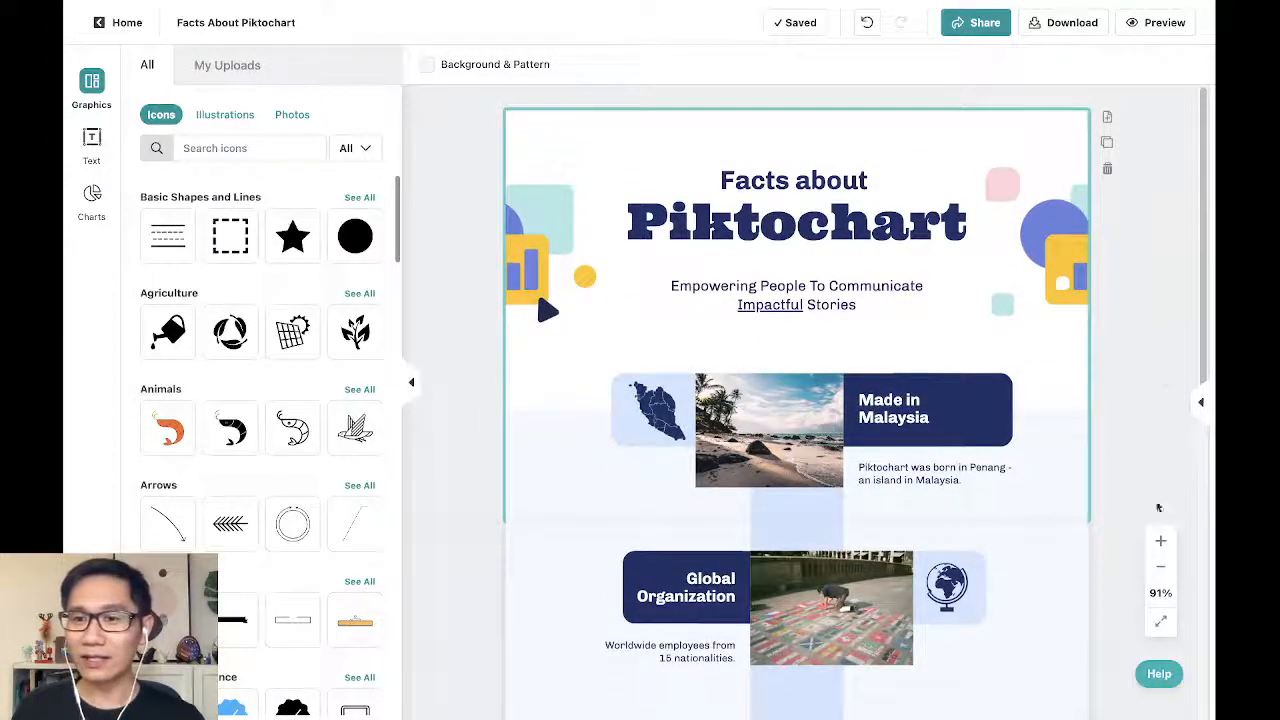
pyautogui.click(1158, 626)
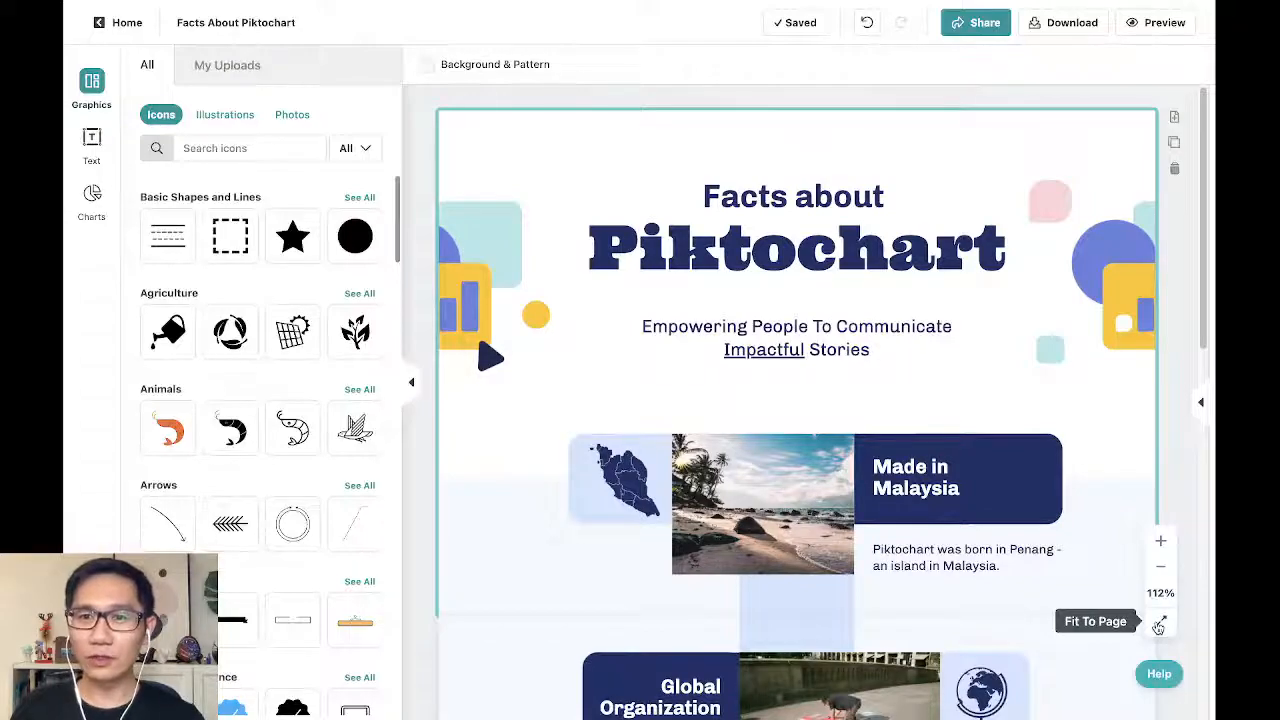
# Step: Hide the graphics library and fit the page to the full workspace width
pyautogui.click(413, 386)
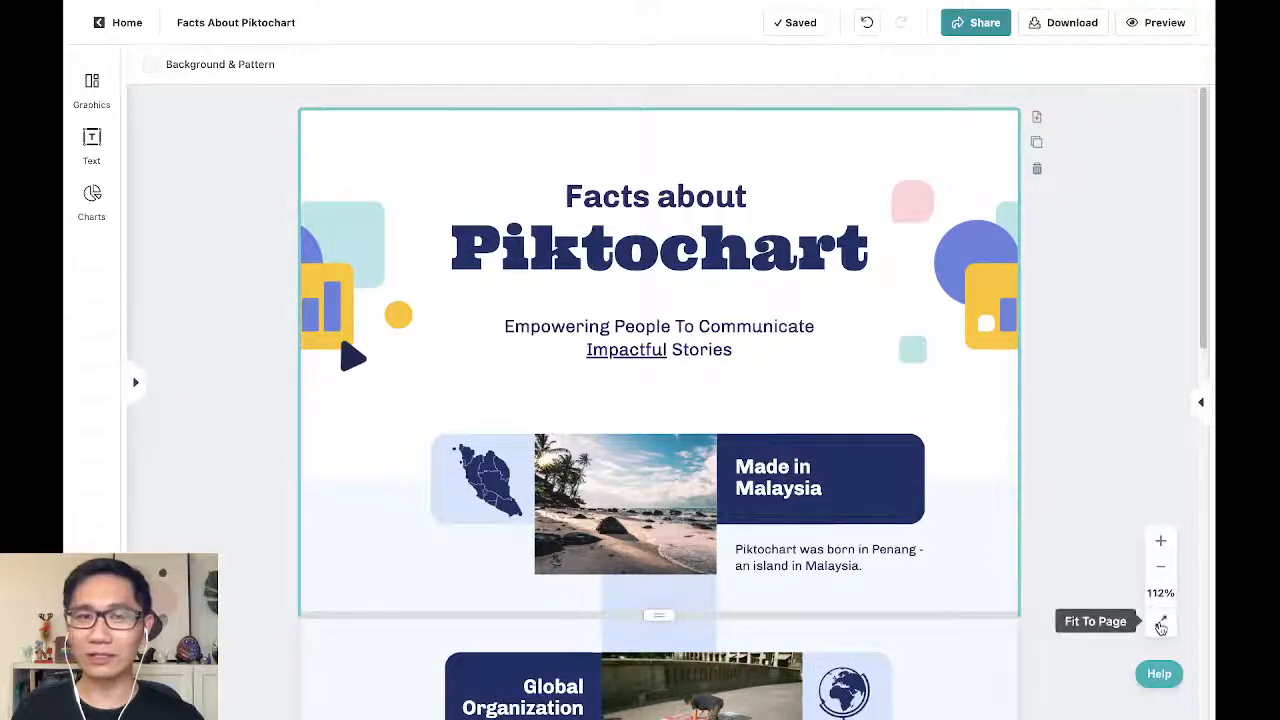
pyautogui.click(1161, 625)
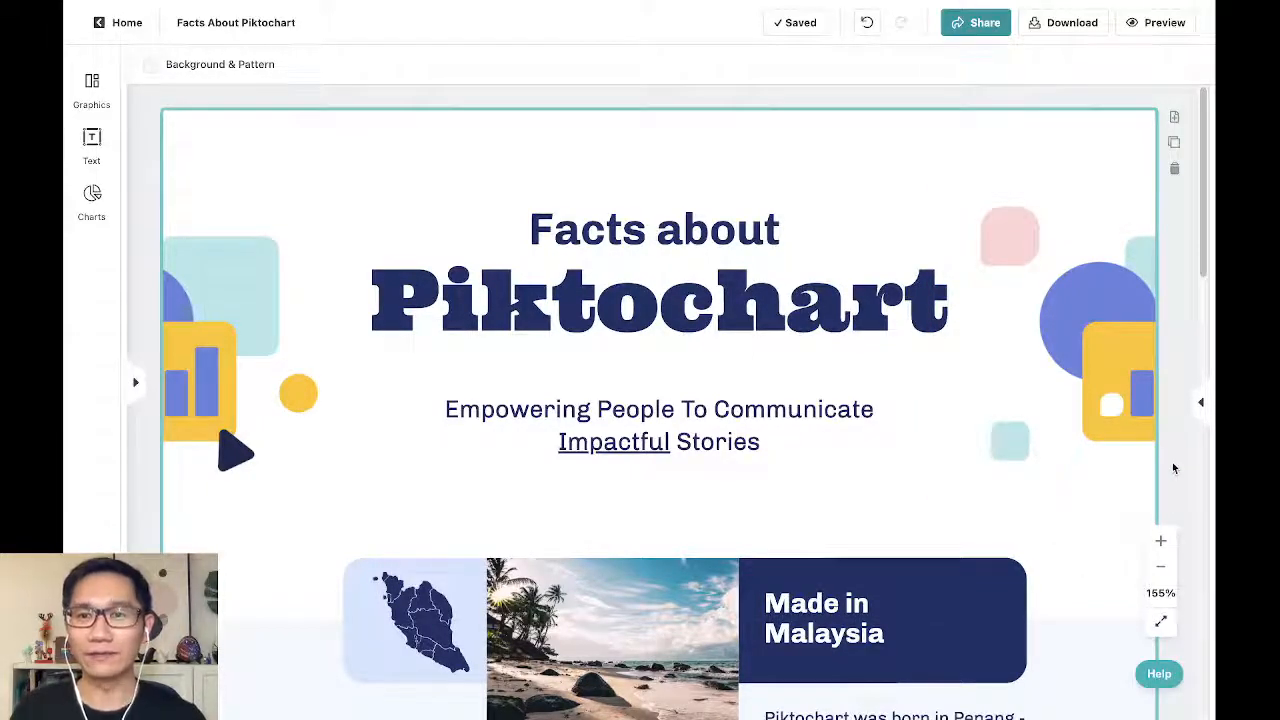
pyautogui.scroll(-1, 1170, 470)
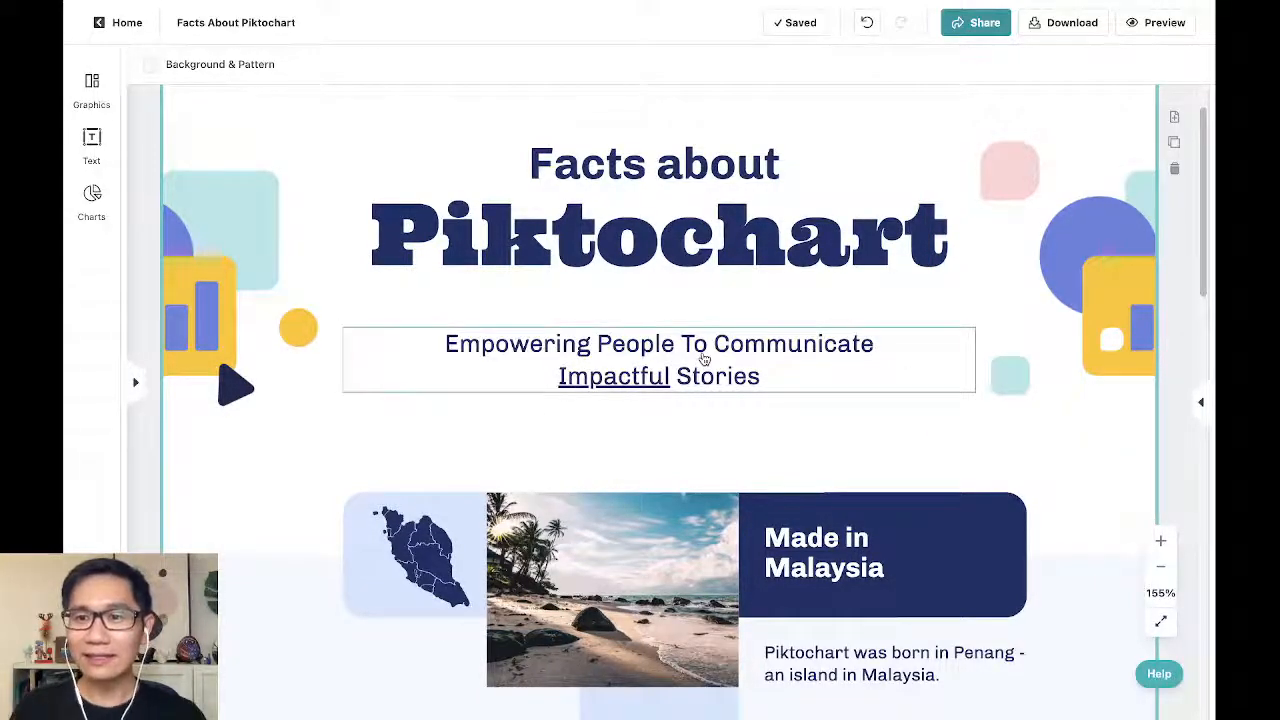
# Step: Zoom in on the title block to 250% and back out to 150%
pyautogui.click(1160, 540)
pyautogui.click(1160, 540)
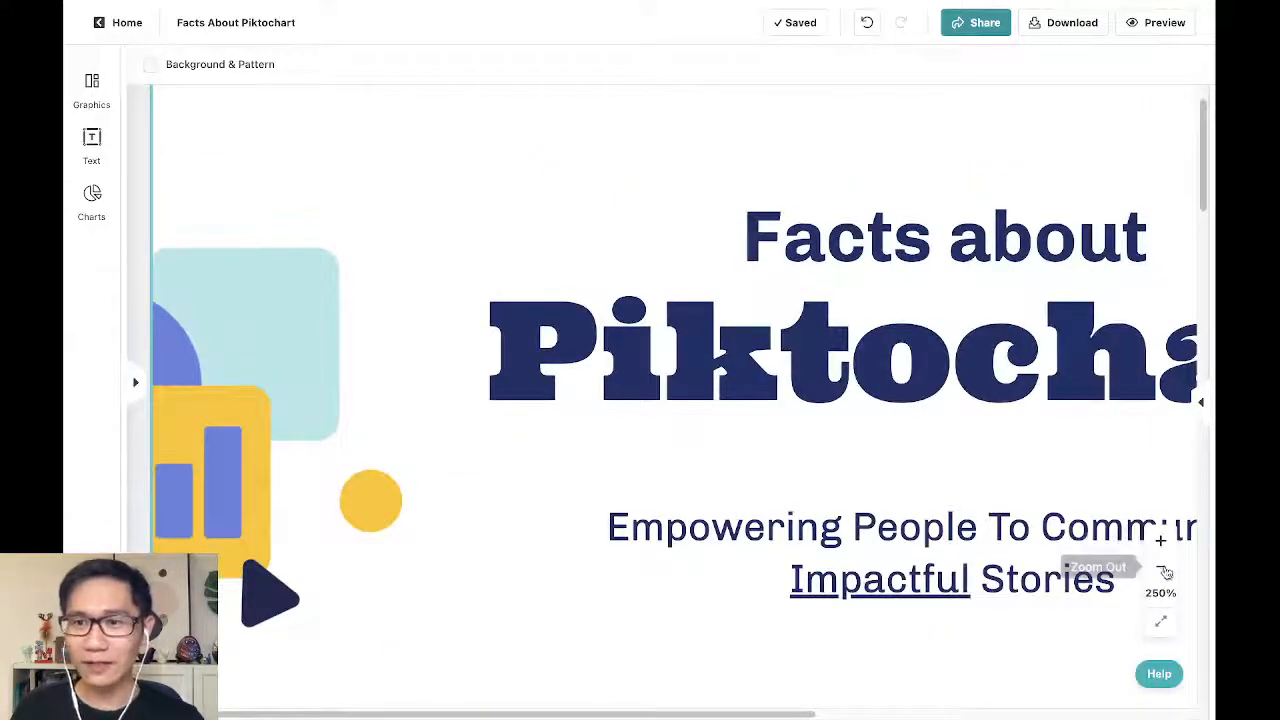
pyautogui.click(1163, 569)
pyautogui.click(1163, 569)
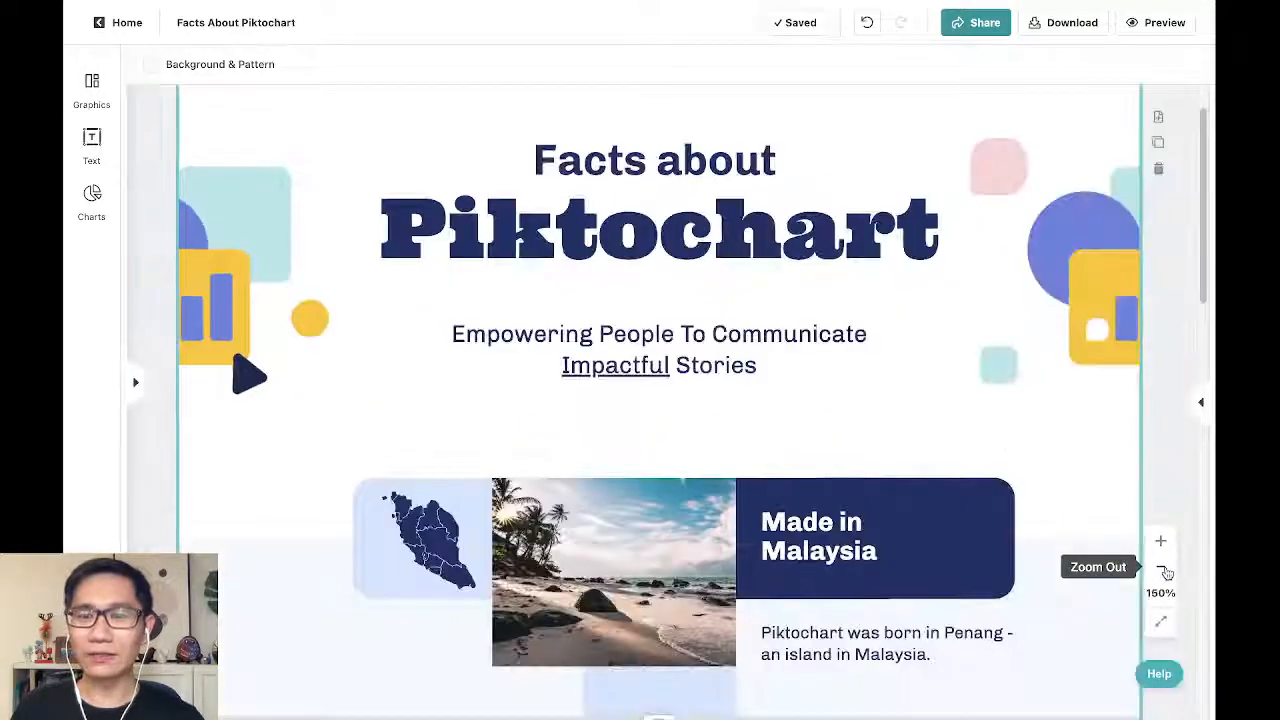
# Step: Show the graphics library again and refit the page to the workspace beside it
pyautogui.click(136, 388)
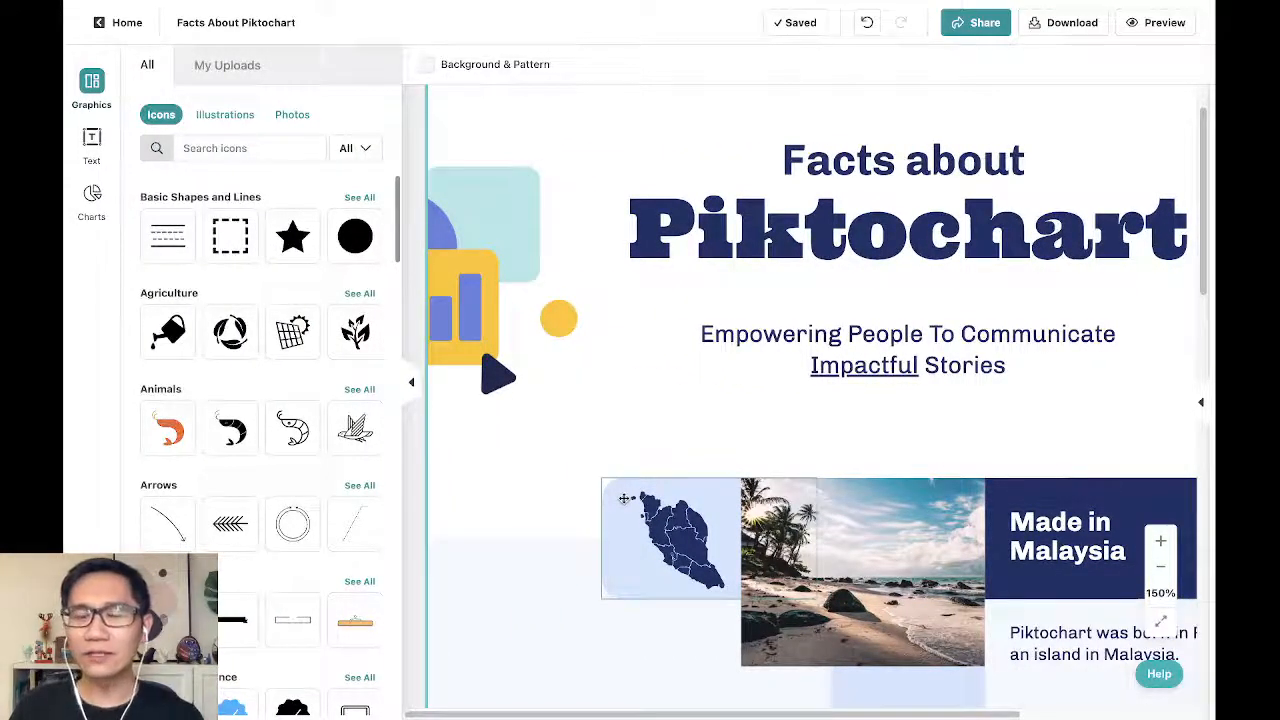
pyautogui.click(1160, 625)
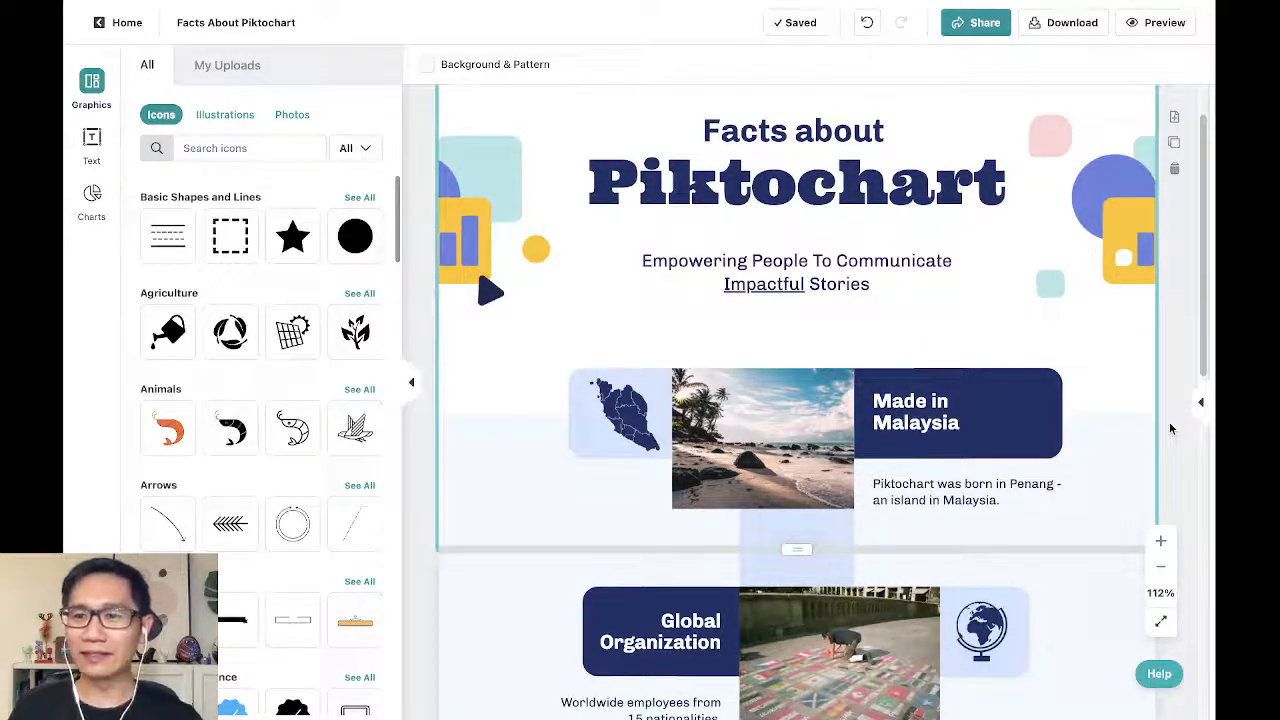
pyautogui.scroll(2, 1171, 428)
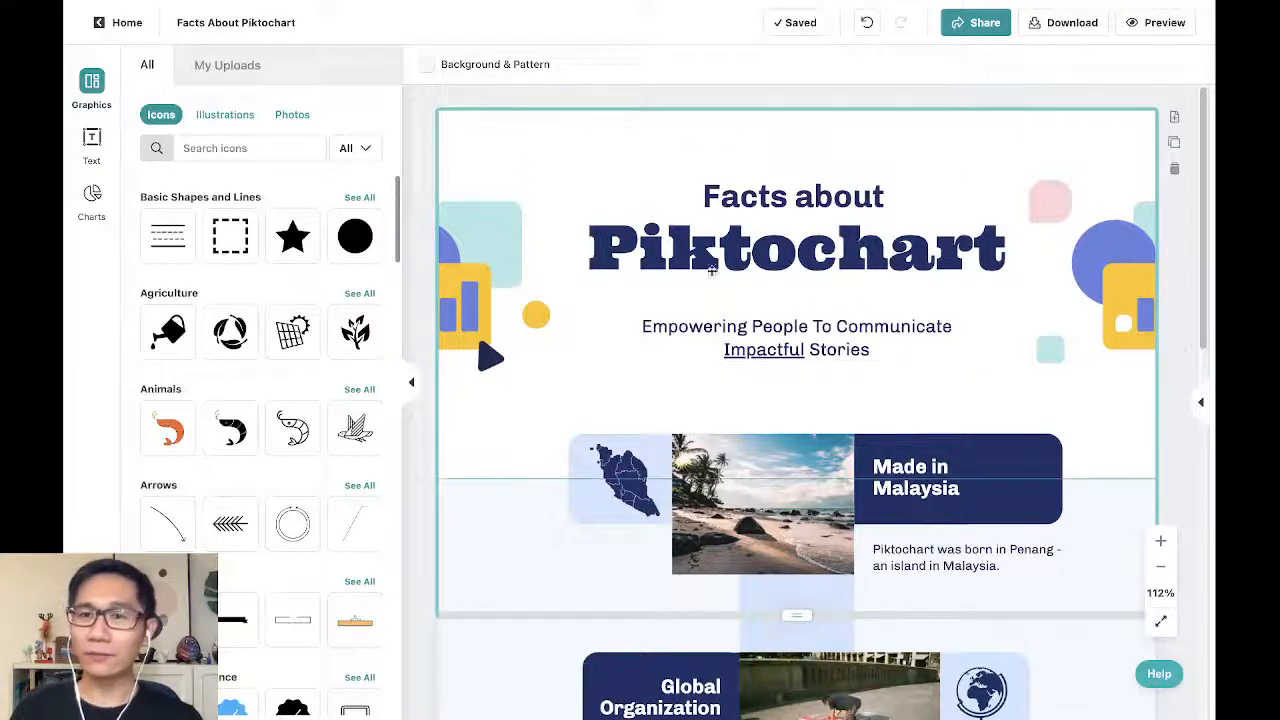
# Step: Give the title block the teal background pattern and set its opacity to 33%
pyautogui.click(820, 250)
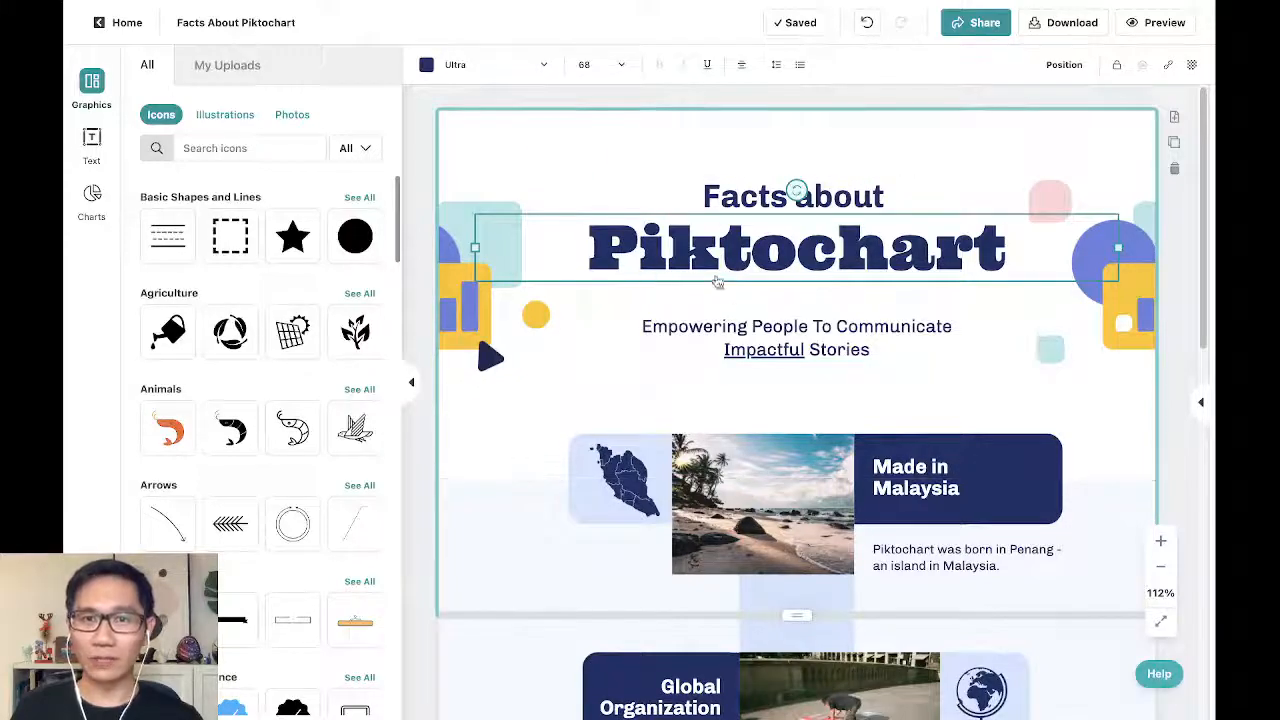
pyautogui.click(606, 105)
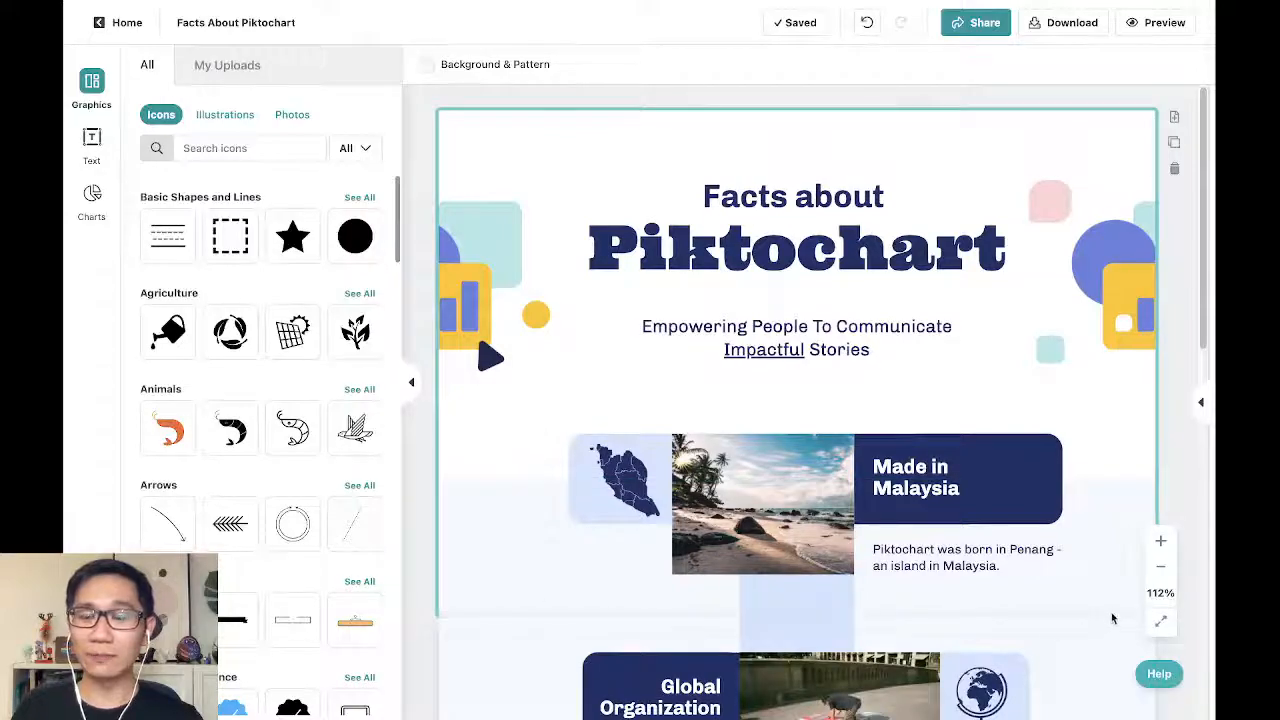
pyautogui.click(475, 66)
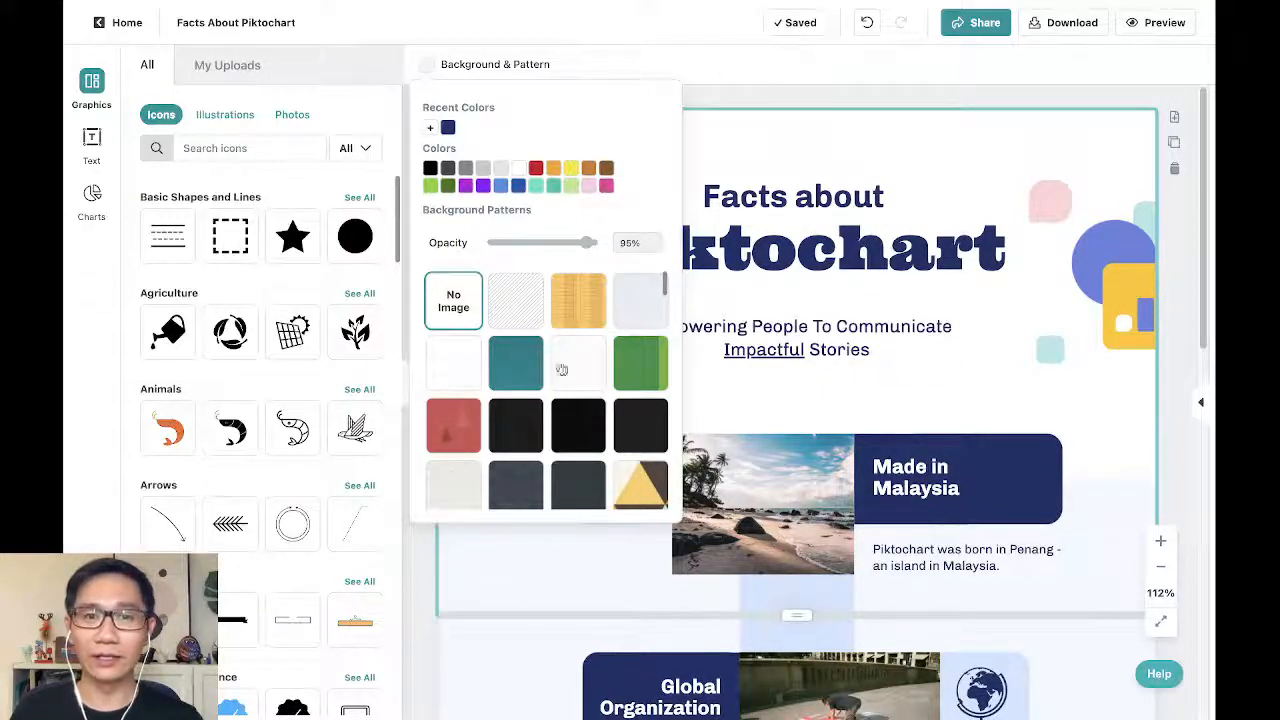
pyautogui.click(528, 372)
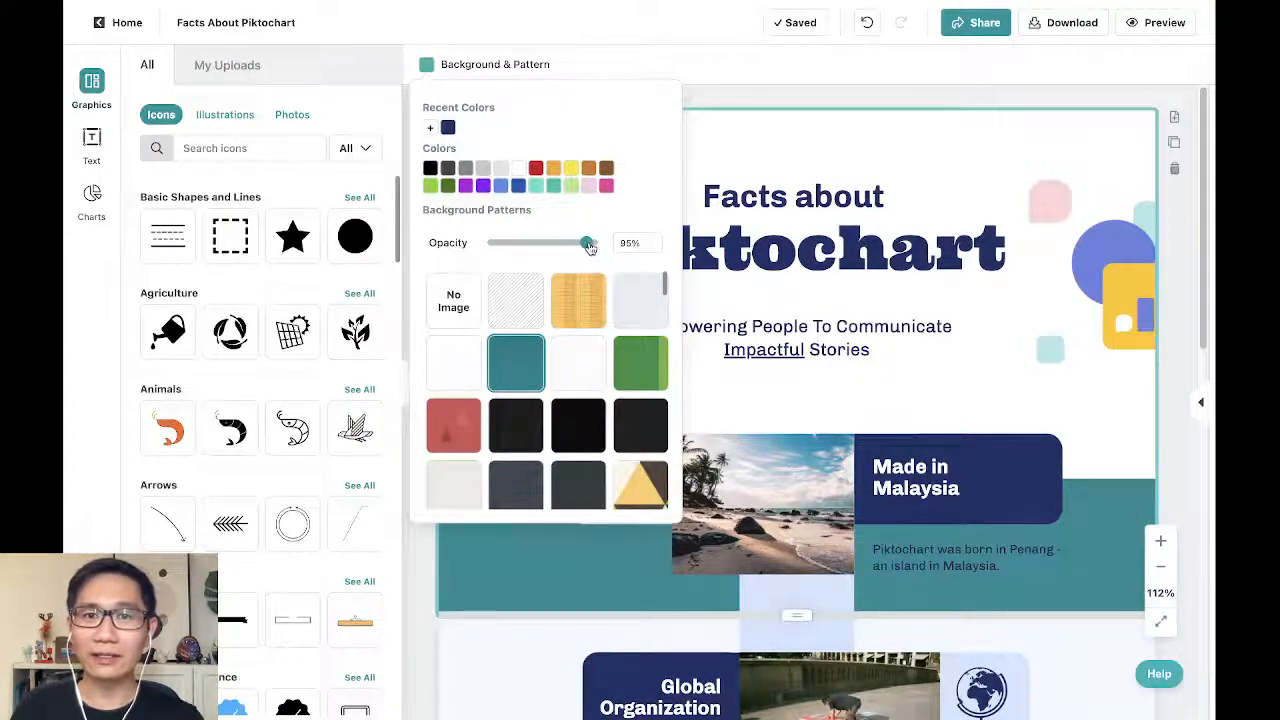
pyautogui.moveTo(590, 247); pyautogui.dragTo(525, 244)
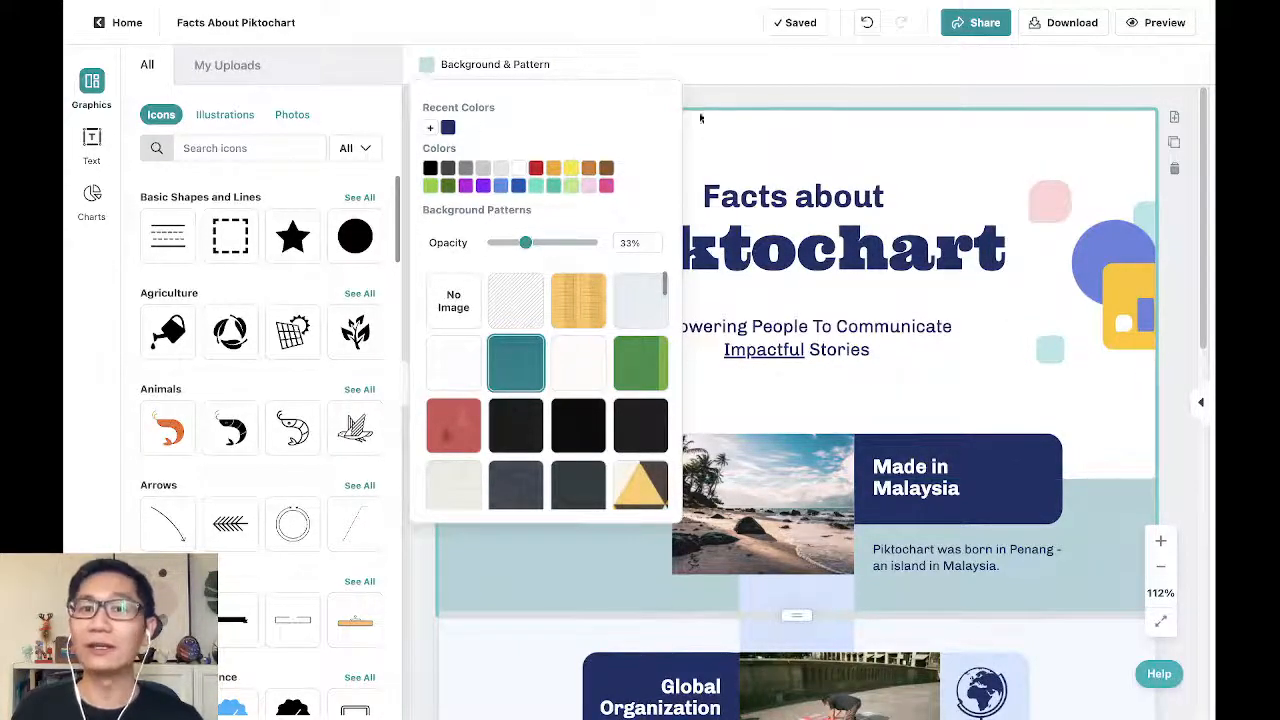
pyautogui.click(843, 91)
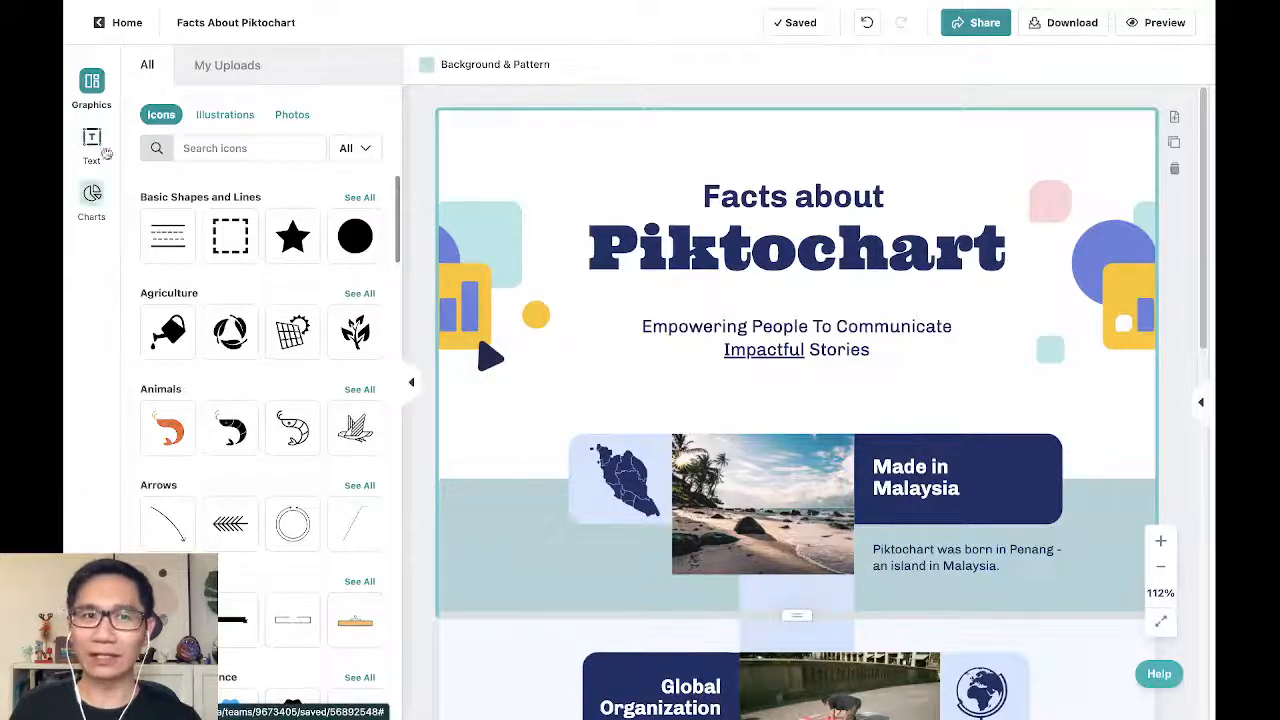
# Step: Browse the photos, illustrations and icons available in the graphics library
pyautogui.click(281, 115)
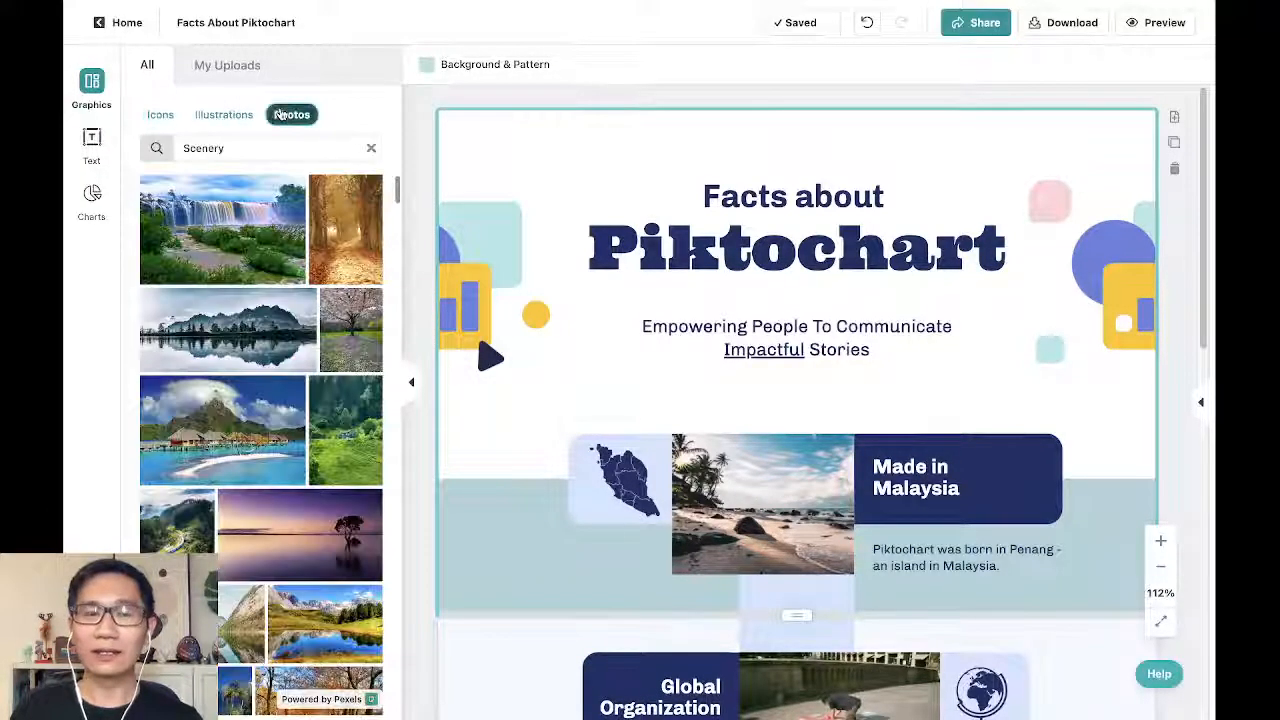
pyautogui.click(225, 115)
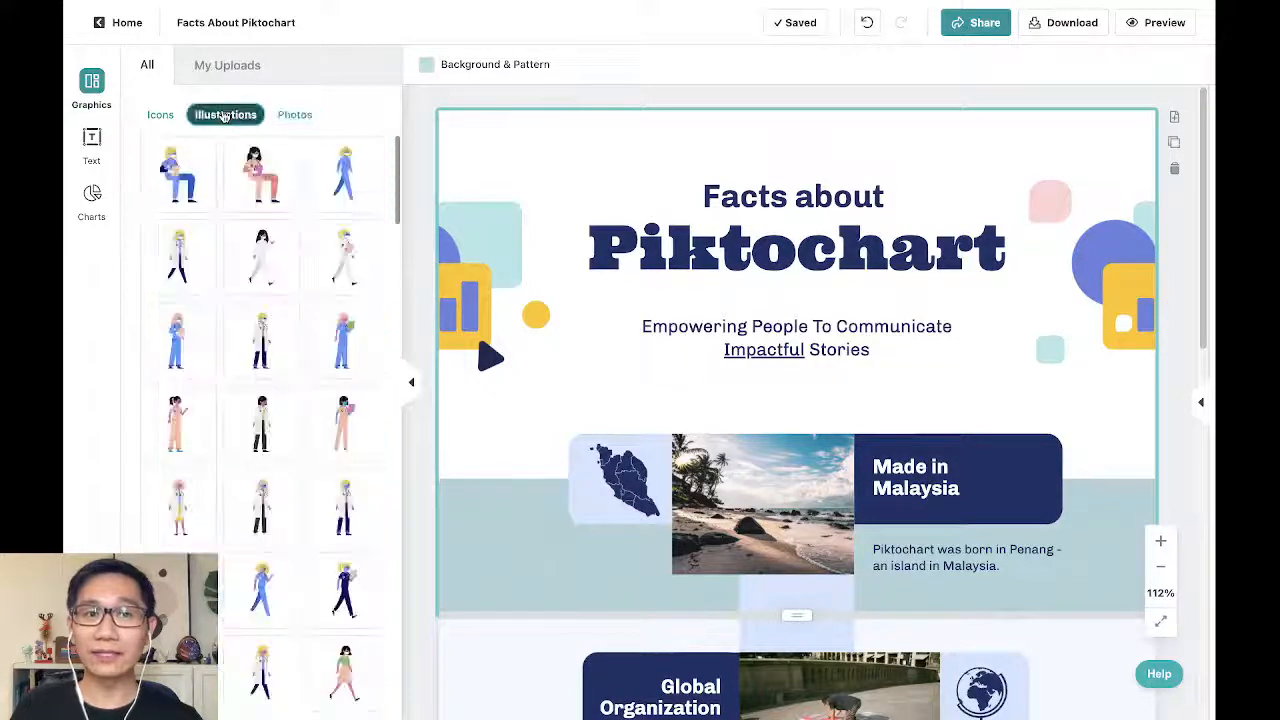
pyautogui.click(175, 116)
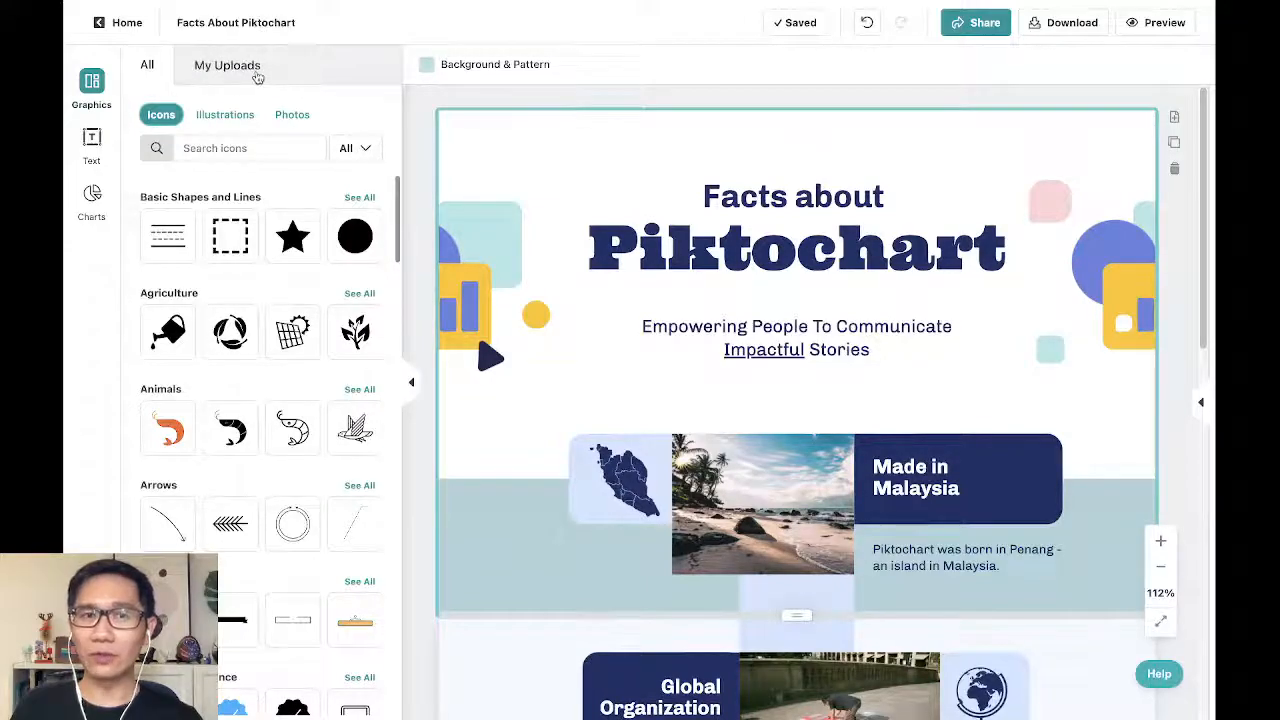
# Step: View the uploaded files and storage area, and return to the full graphics library
pyautogui.click(257, 78)
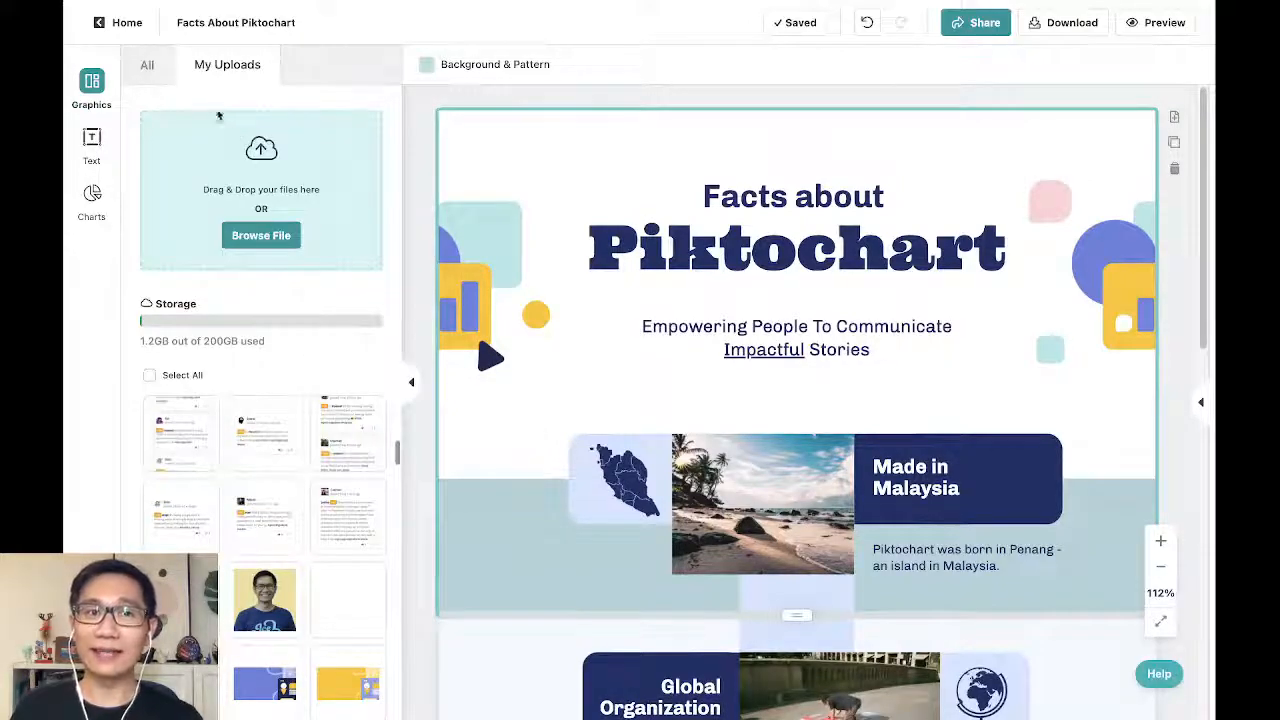
pyautogui.click(149, 67)
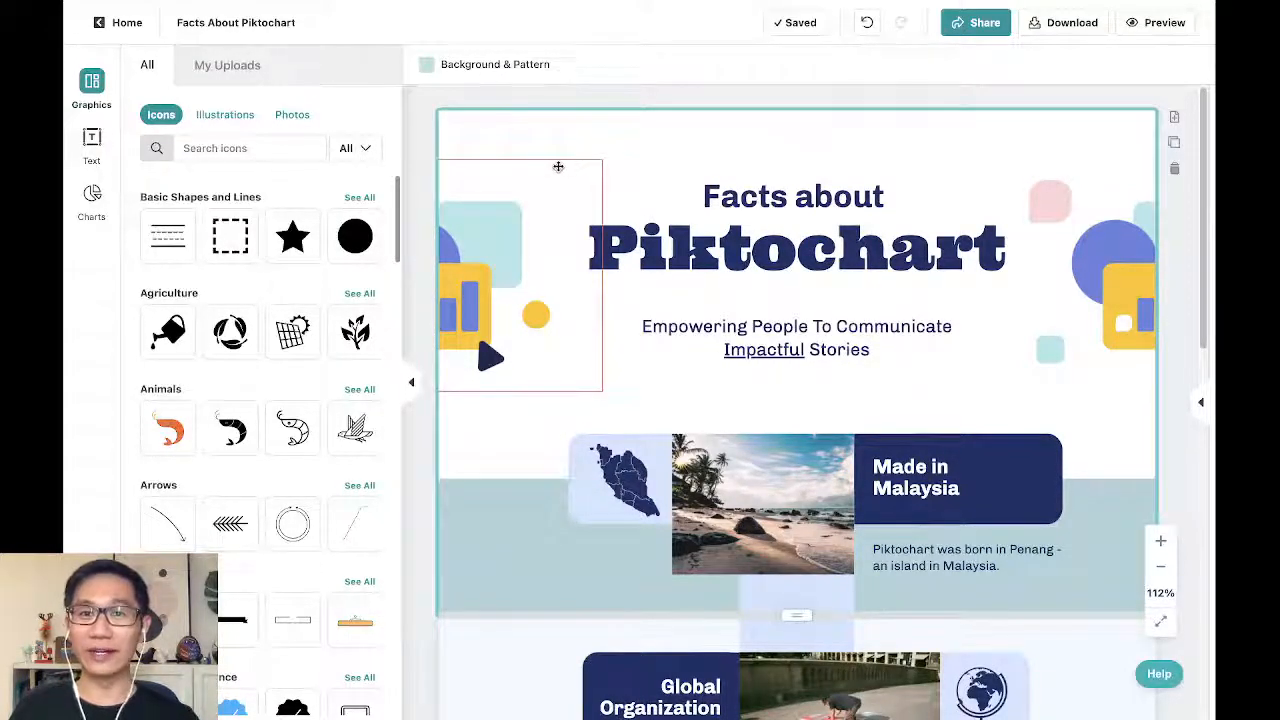
# Step: Replace the beach photo beside Made in Malaysia with the tropical island village photo from the Scenery category
pyautogui.click(717, 526)
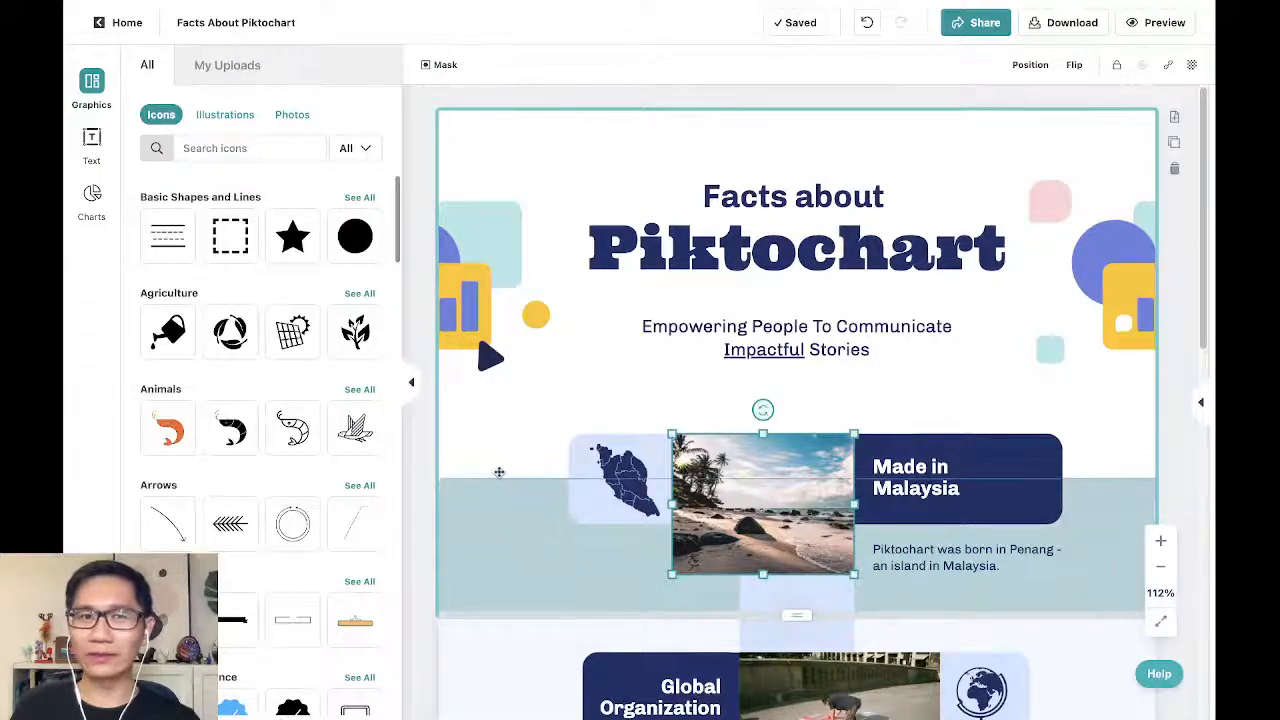
pyautogui.click(292, 114)
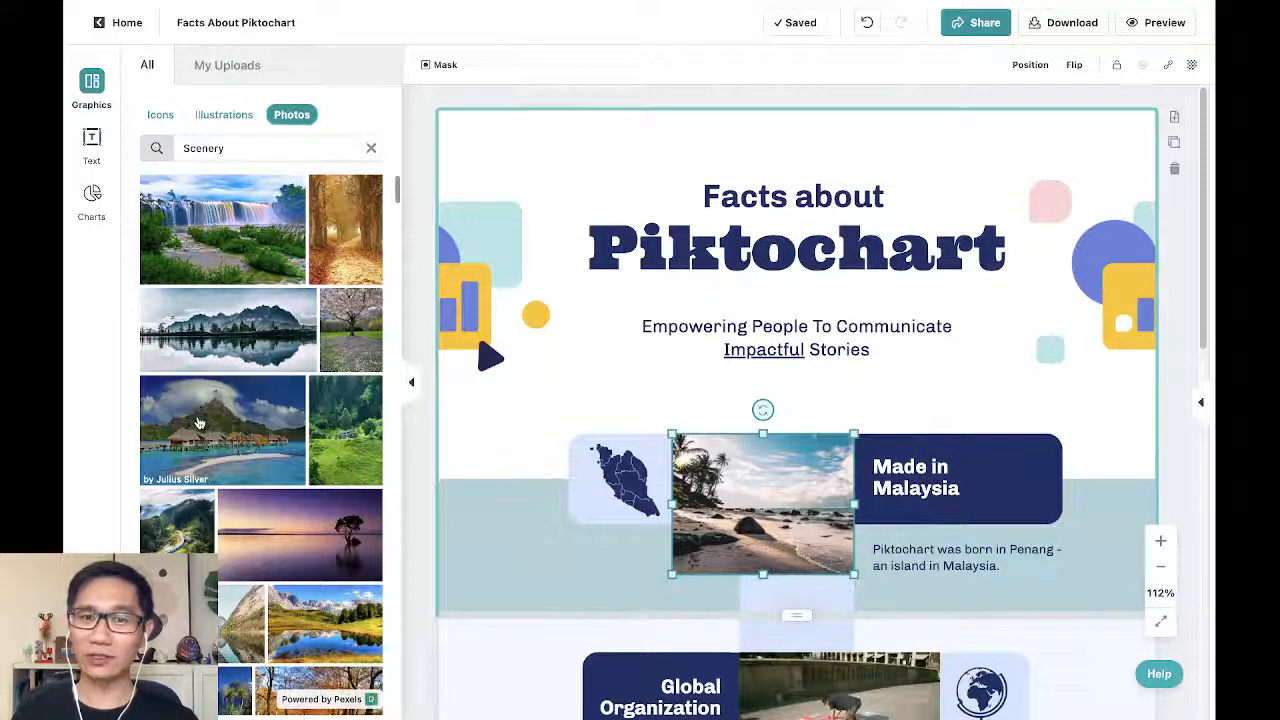
pyautogui.moveTo(199, 423); pyautogui.dragTo(759, 489)
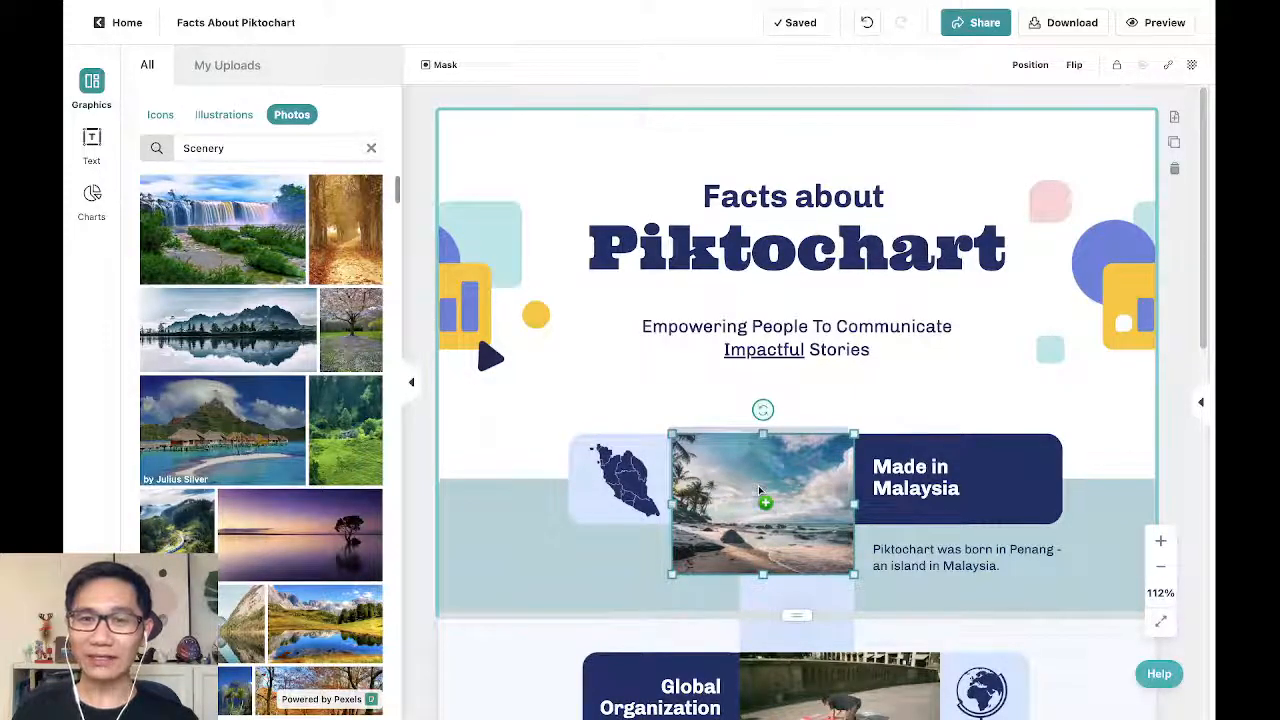
pyautogui.moveTo(758, 485); pyautogui.dragTo(759, 487)
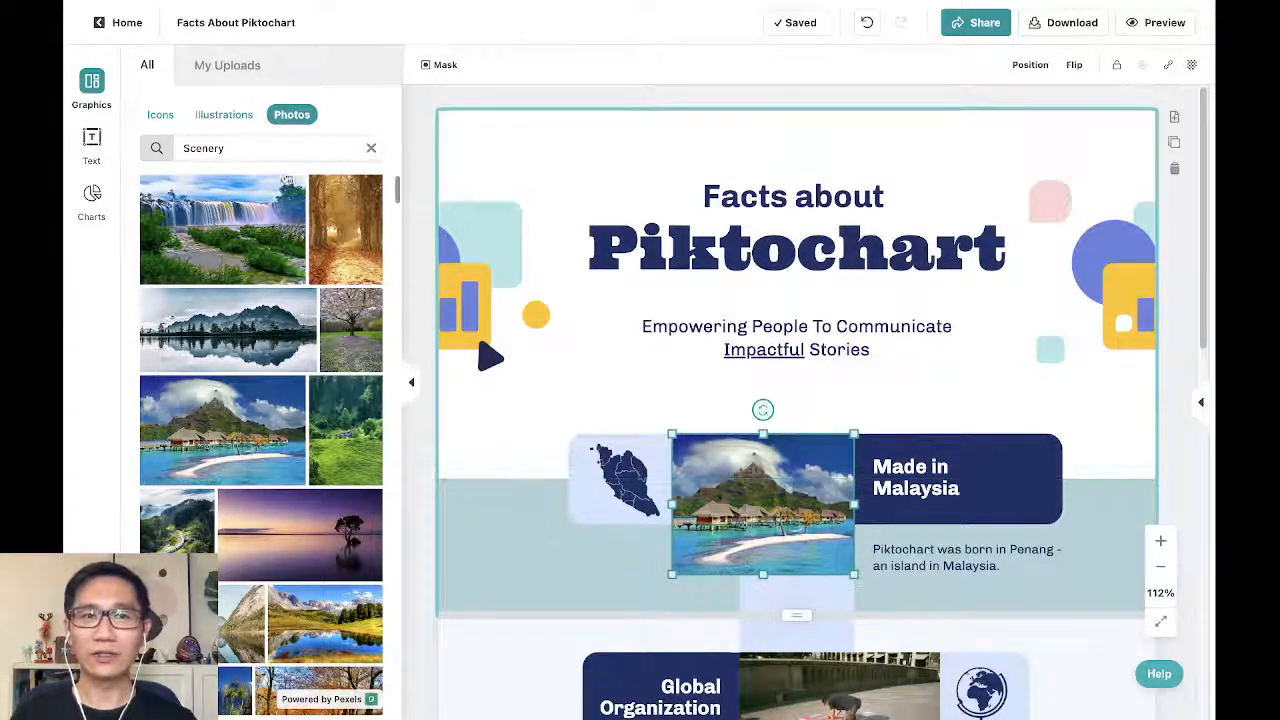
# Step: Search the photo library for food and place the spaghetti photo in the picture frame beside Made in Malaysia
pyautogui.click(291, 149)
pyautogui.doubleClick(293, 152)
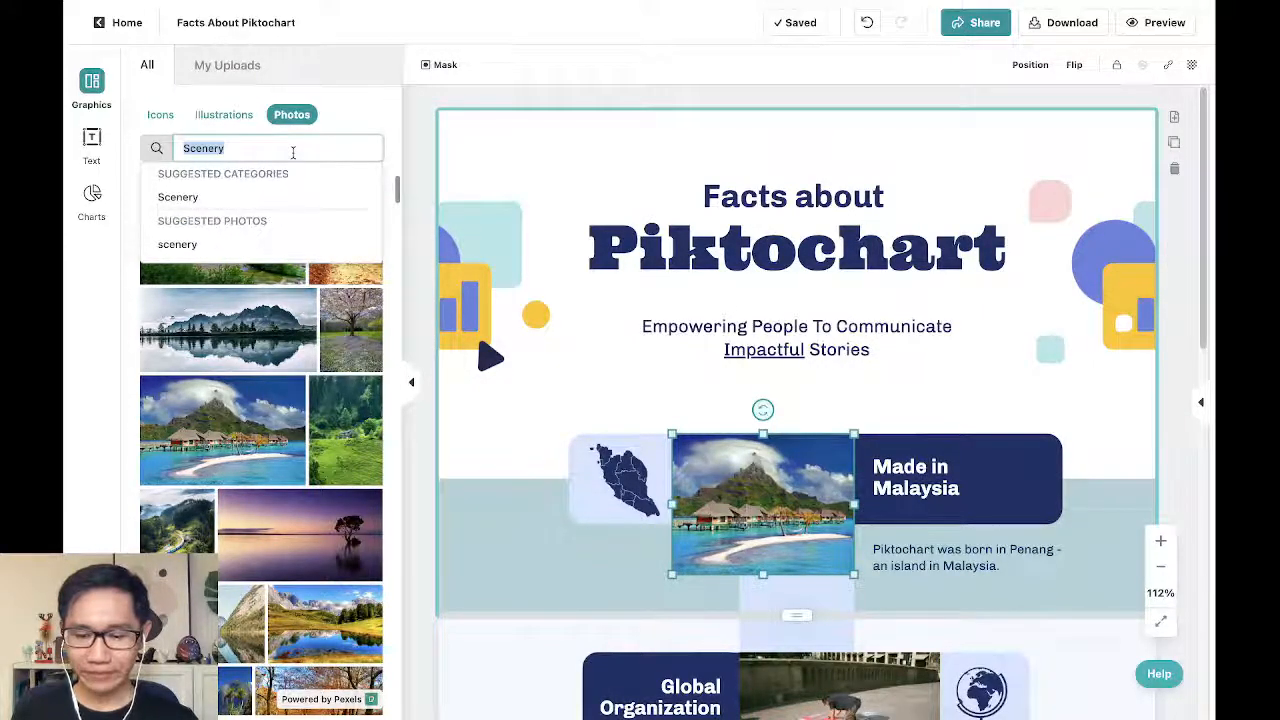
pyautogui.write('fo')
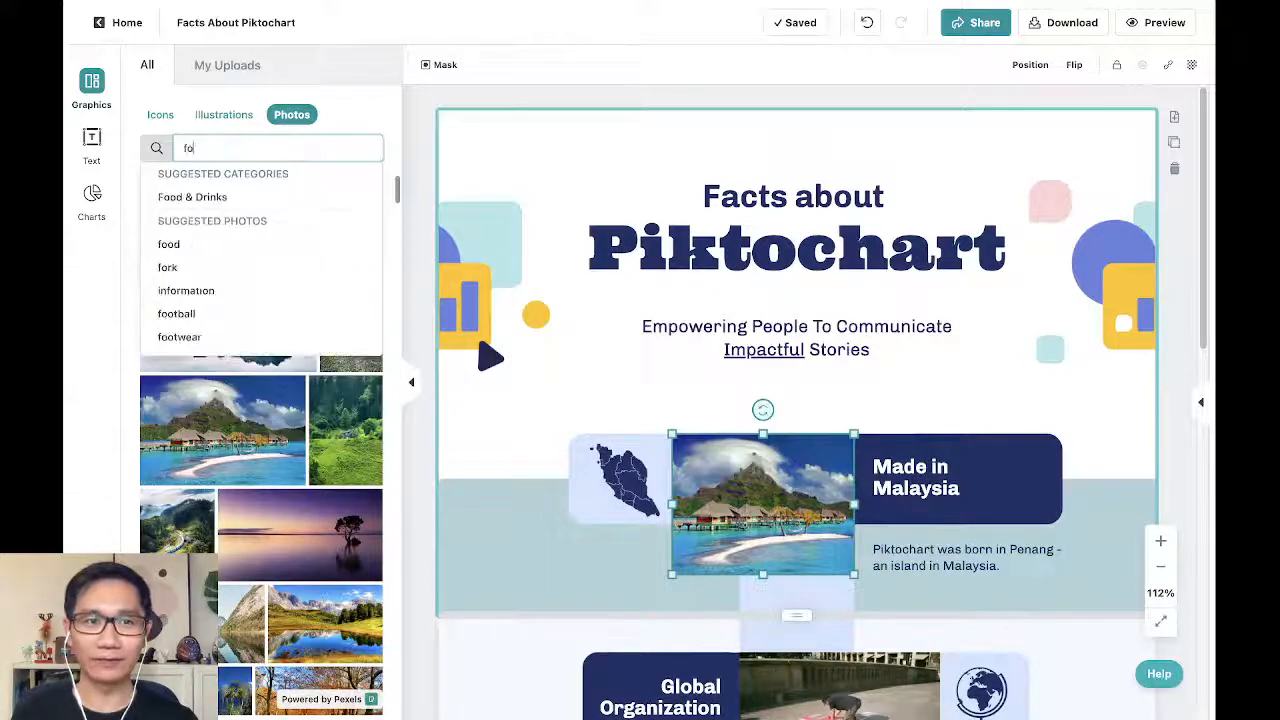
pyautogui.write('od')
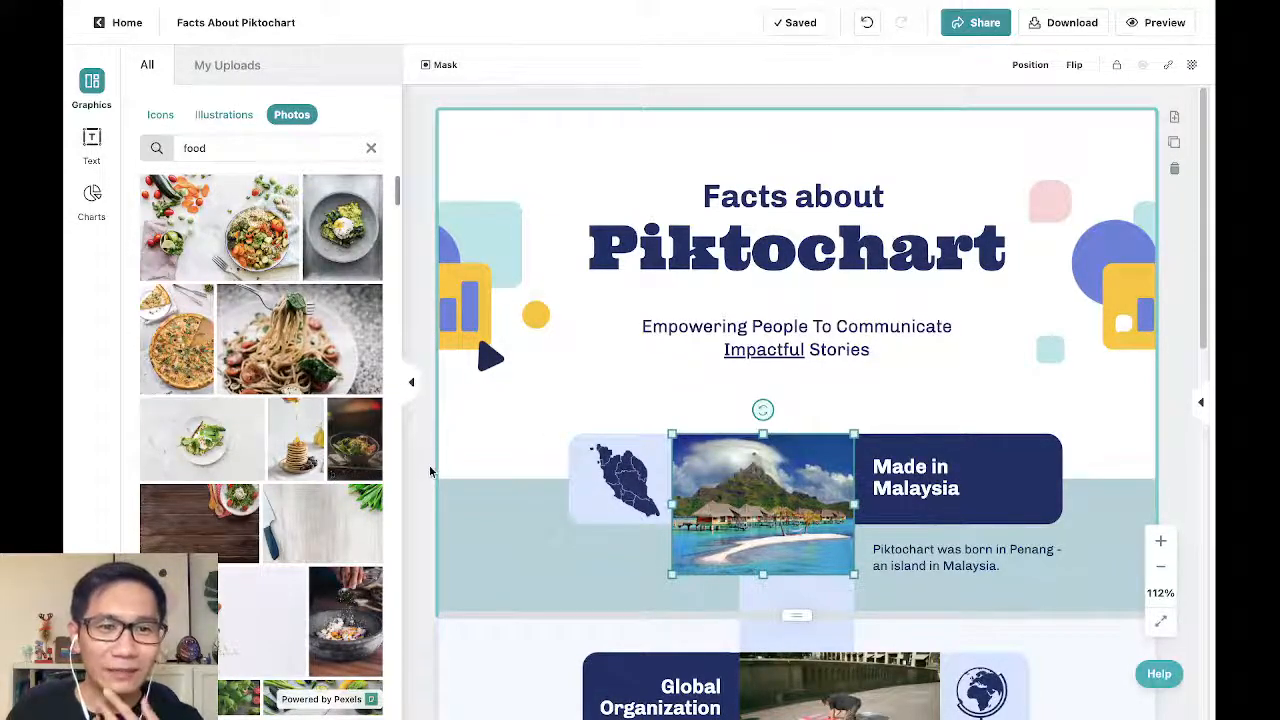
pyautogui.scroll(-3, 305, 448)
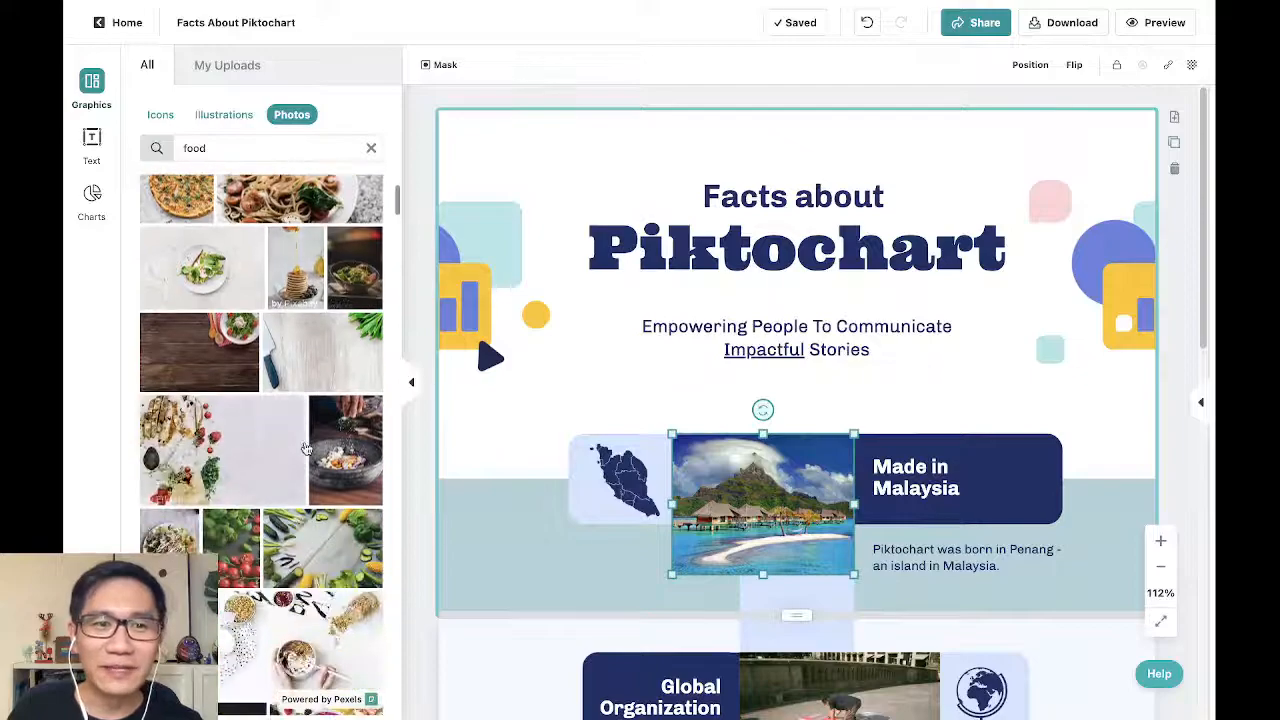
pyautogui.scroll(3, 305, 448)
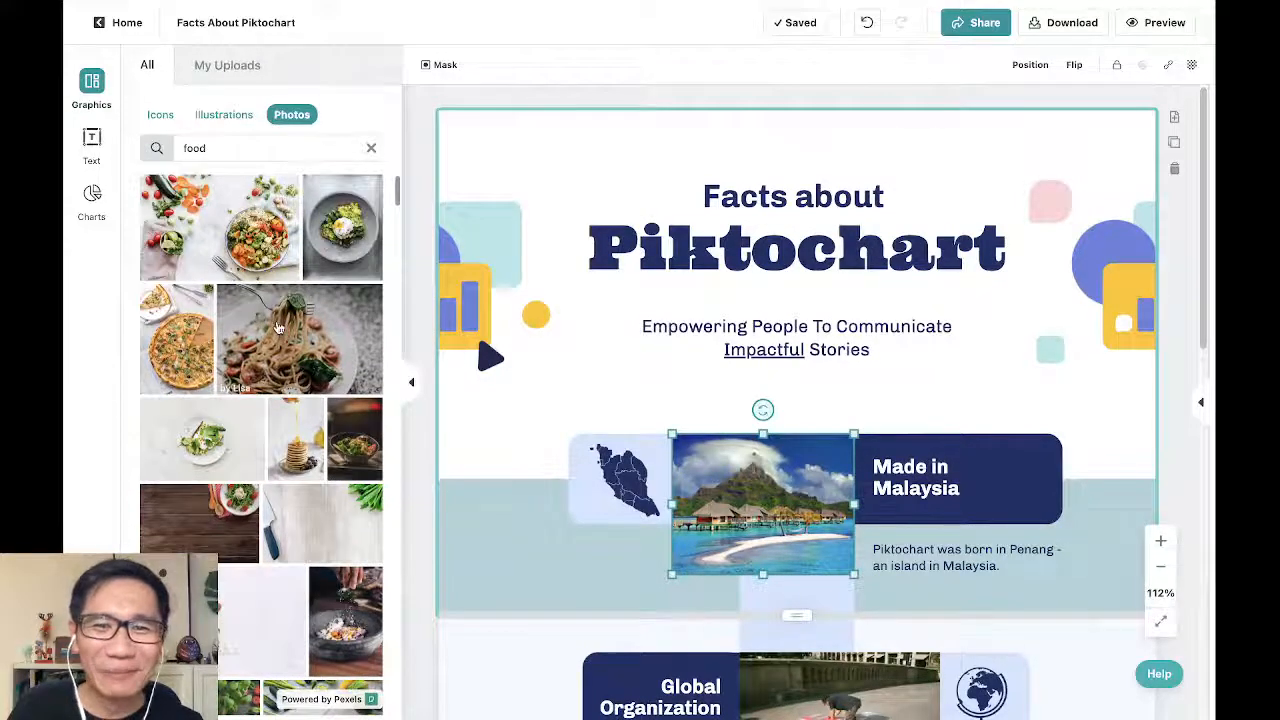
pyautogui.moveTo(279, 328); pyautogui.dragTo(757, 513)
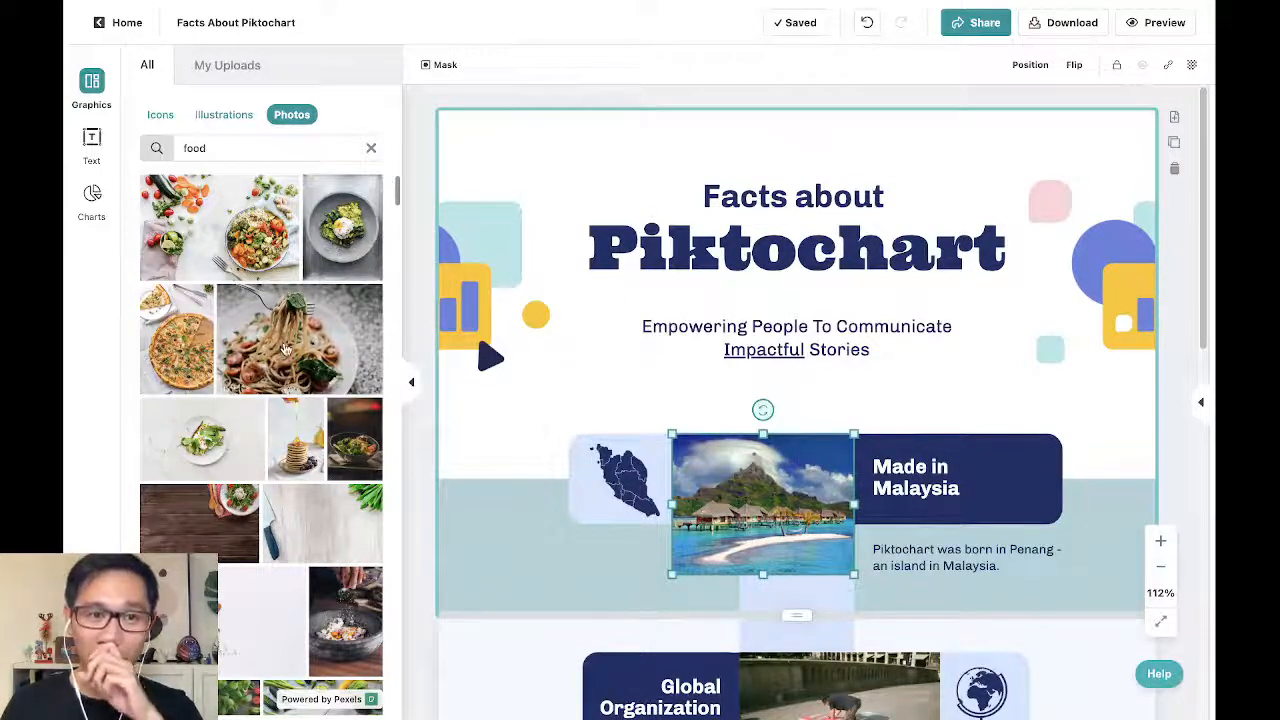
# Step: Add the spaghetti photo as a separate picture and position it in the lower-left corner of the title block
pyautogui.moveTo(284, 342); pyautogui.dragTo(668, 368)
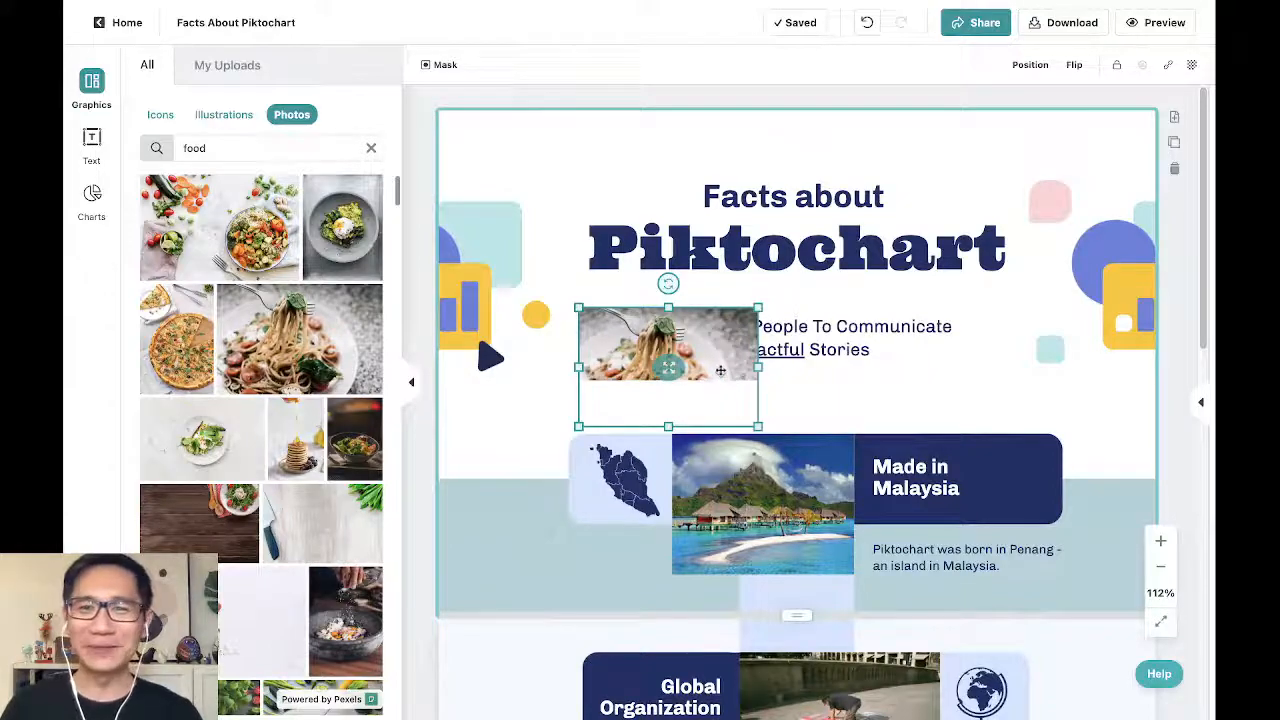
pyautogui.moveTo(713, 360); pyautogui.dragTo(1095, 182)
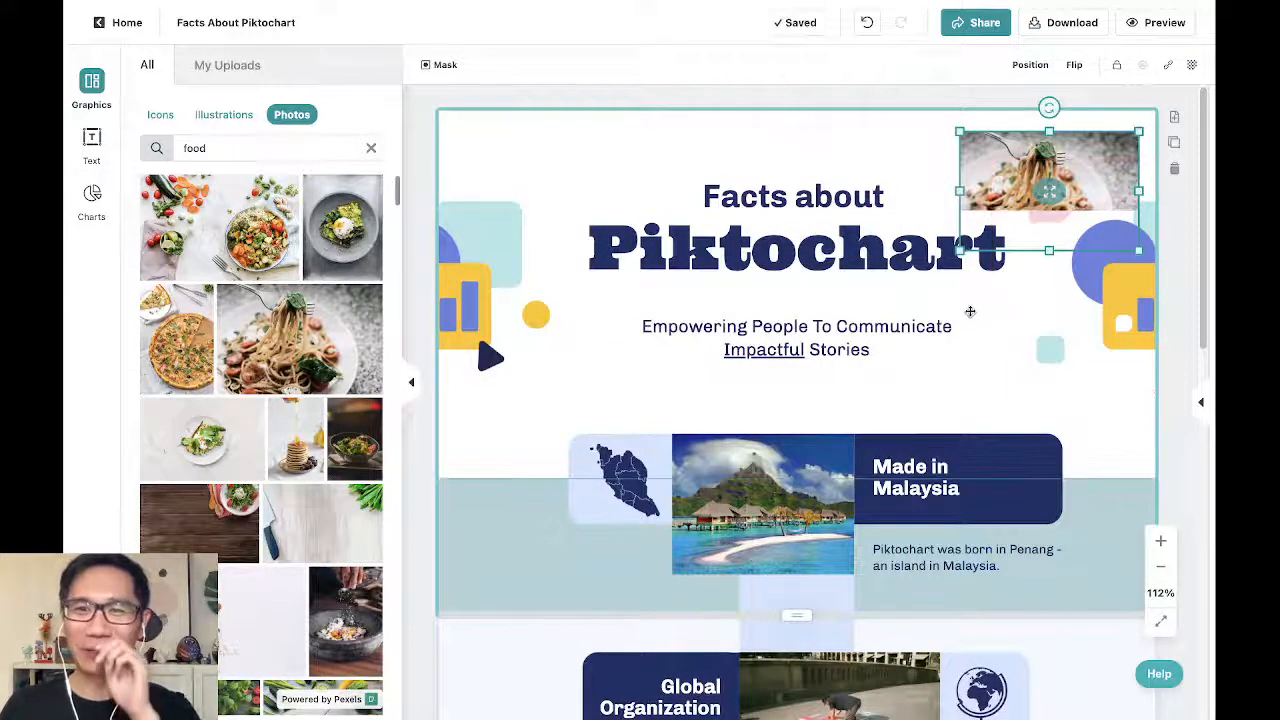
pyautogui.moveTo(982, 147); pyautogui.dragTo(913, 149)
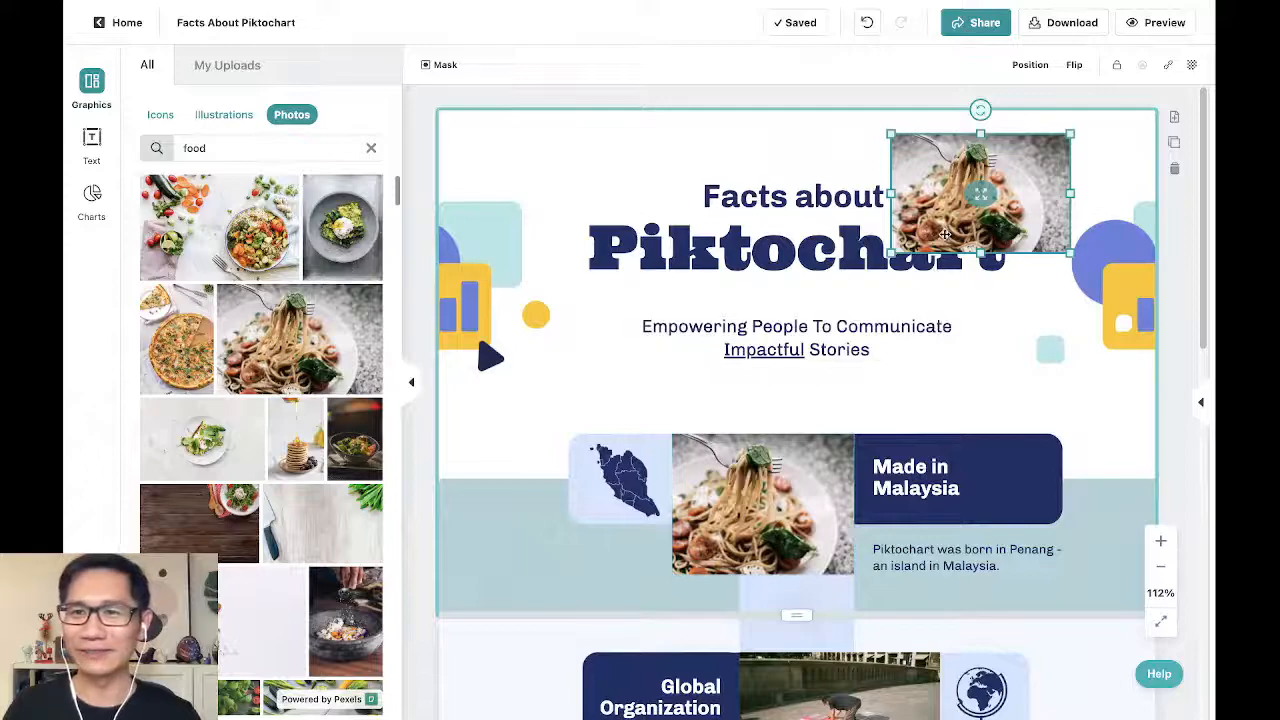
pyautogui.moveTo(934, 210); pyautogui.dragTo(903, 312)
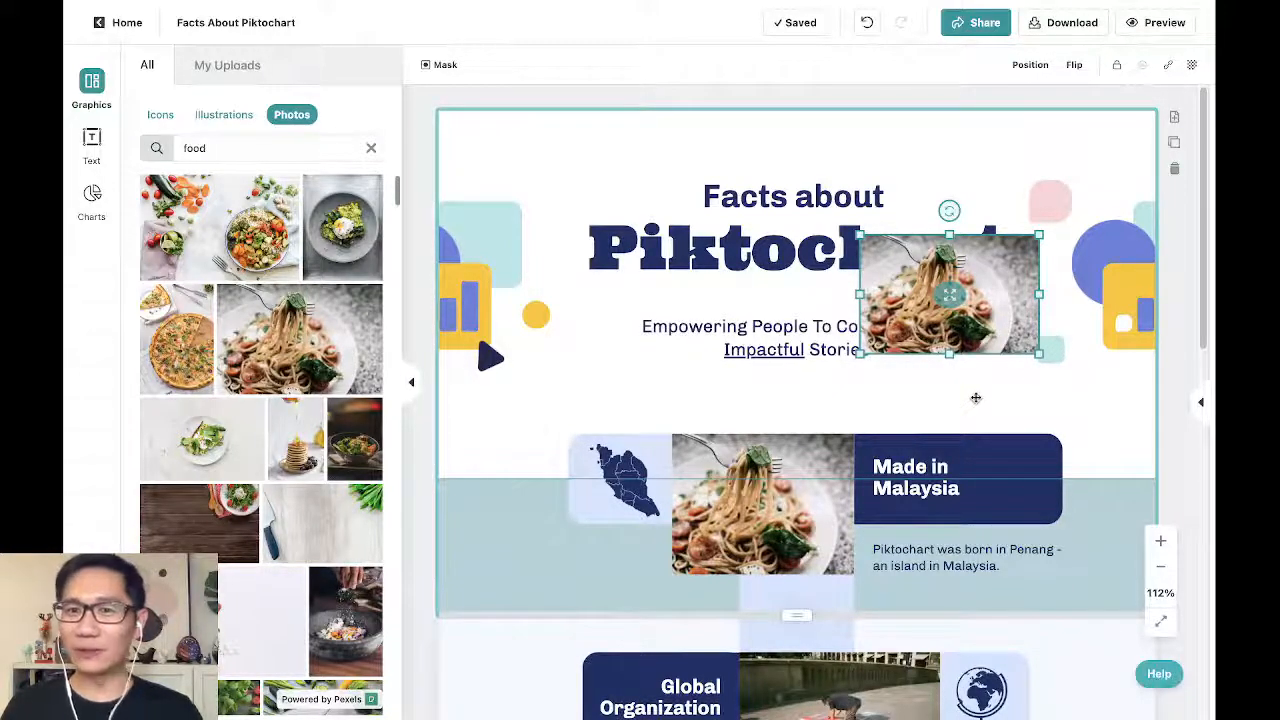
pyautogui.moveTo(1006, 329); pyautogui.dragTo(1032, 356)
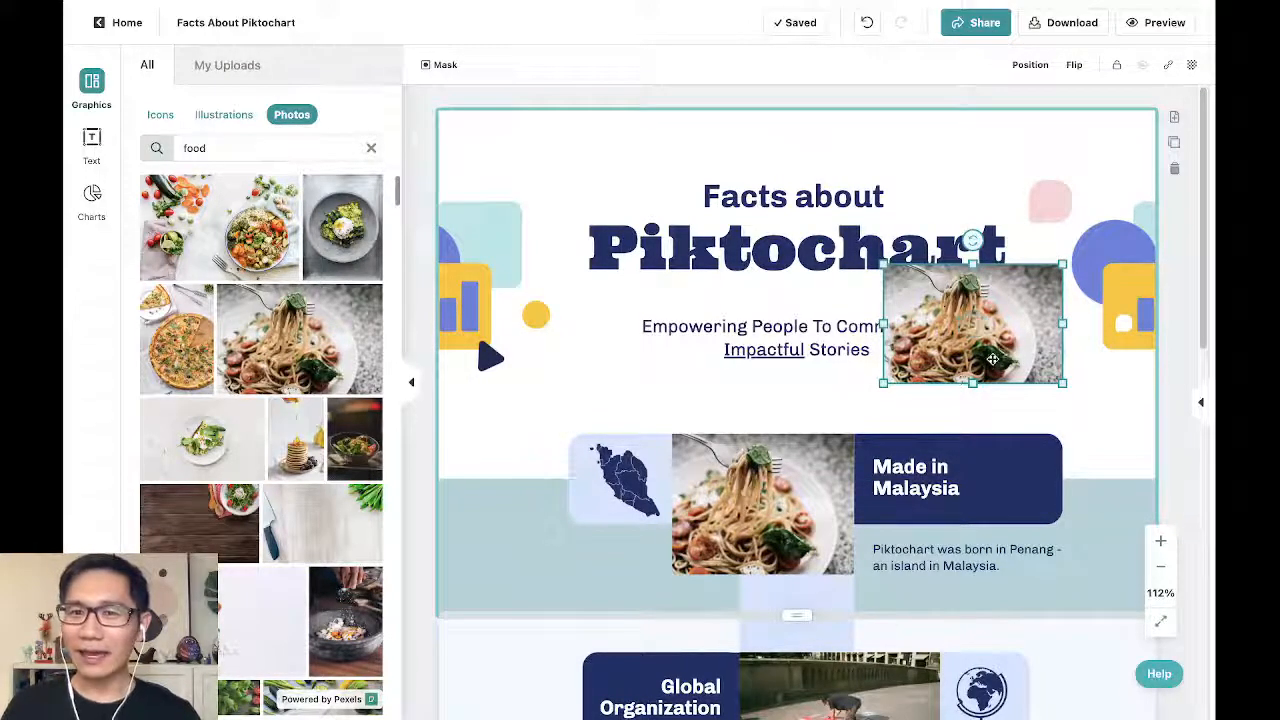
pyautogui.moveTo(991, 360); pyautogui.dragTo(546, 574)
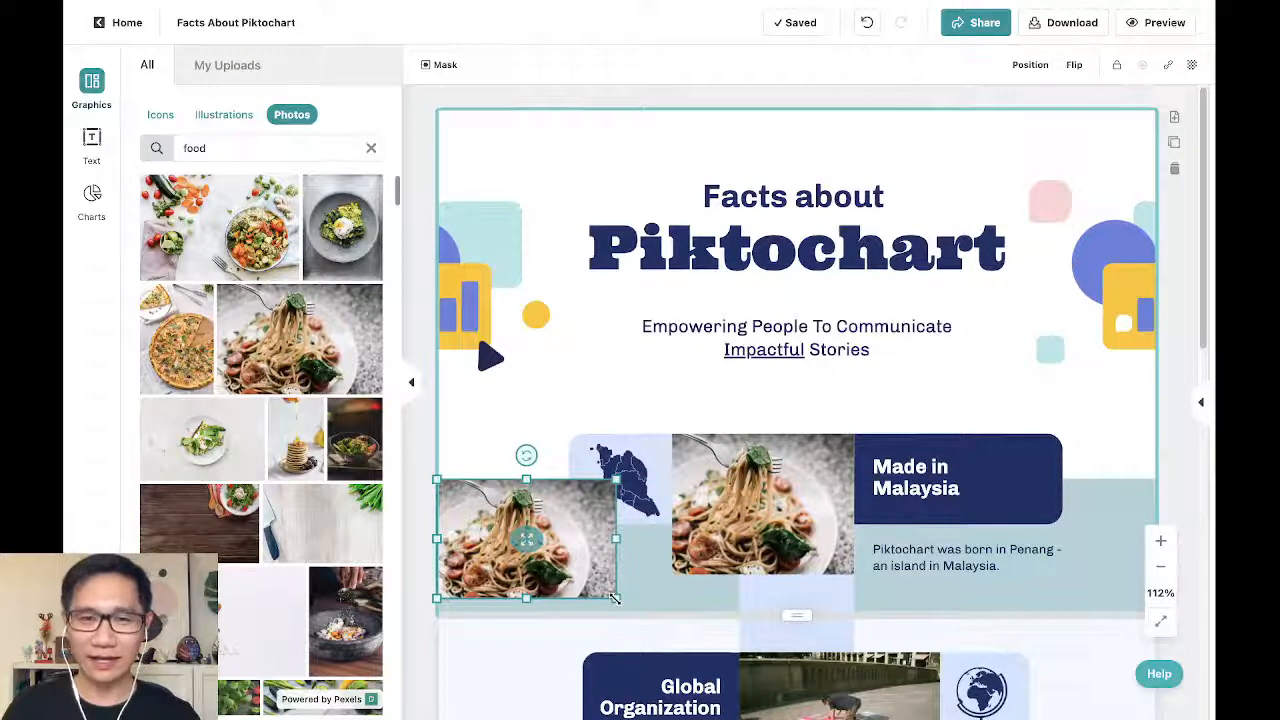
# Step: Resize the separate spaghetti photo into a tall strip spanning the full height of the title block's left edge
pyautogui.moveTo(615, 598); pyautogui.dragTo(504, 617)
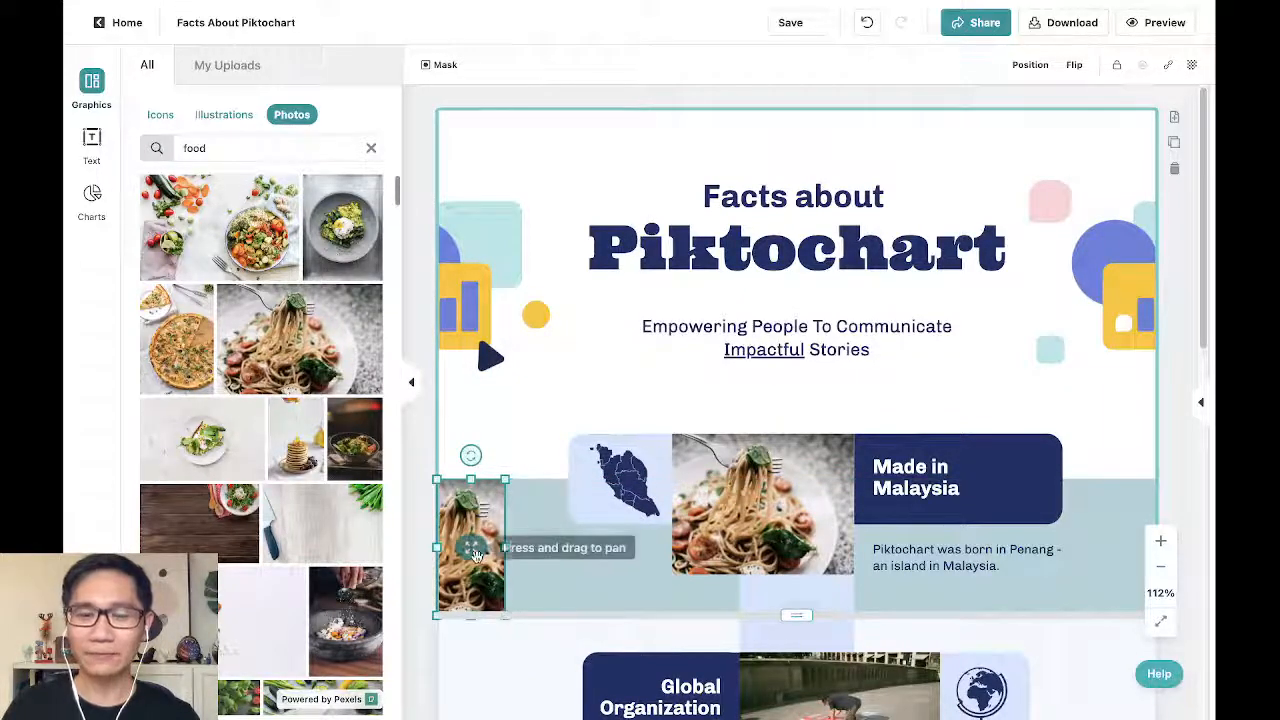
pyautogui.moveTo(468, 480); pyautogui.dragTo(519, 109)
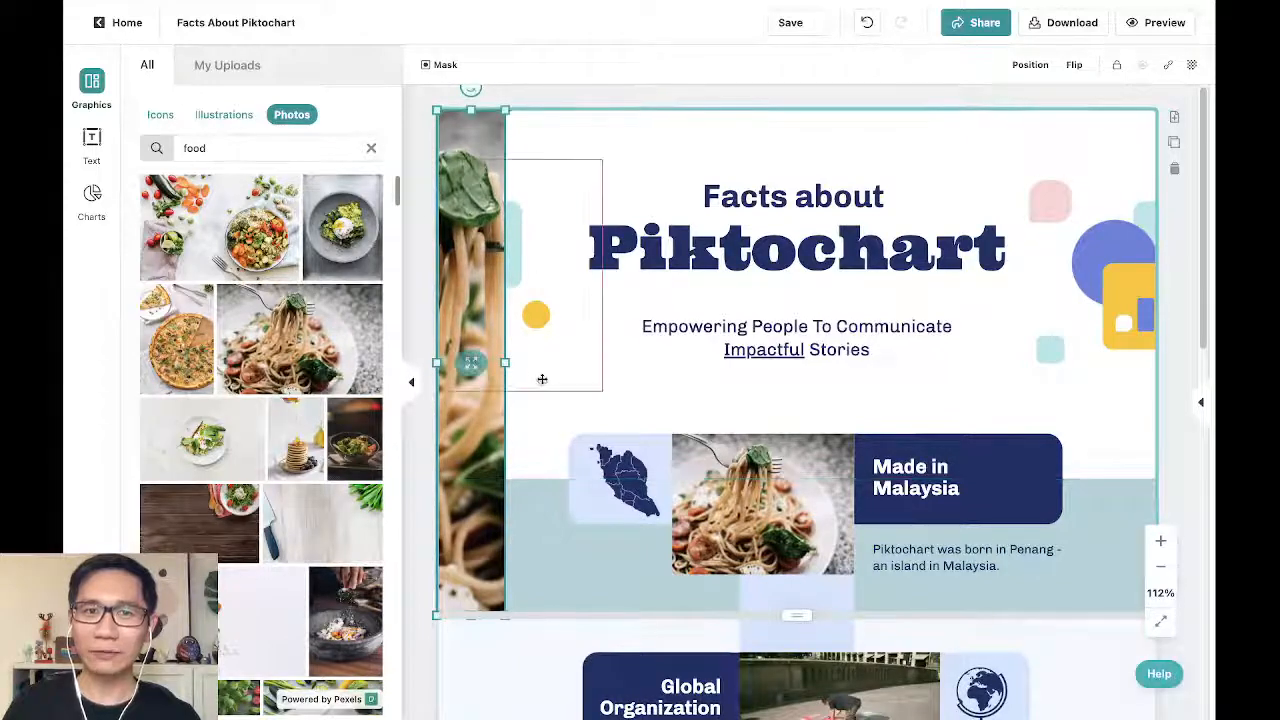
pyautogui.moveTo(505, 363); pyautogui.dragTo(554, 363)
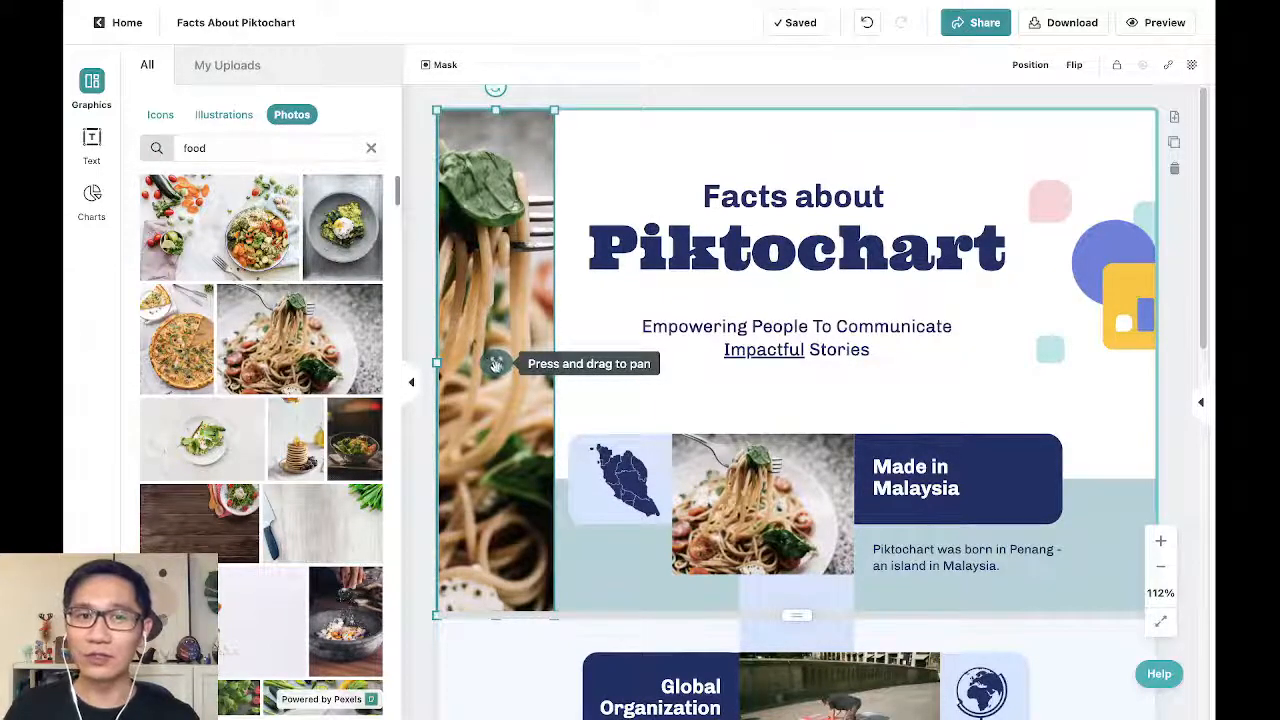
# Step: Pan the spaghetti image horizontally inside the tall strip to frame the right part of the plate
pyautogui.moveTo(496, 364); pyautogui.dragTo(680, 375)
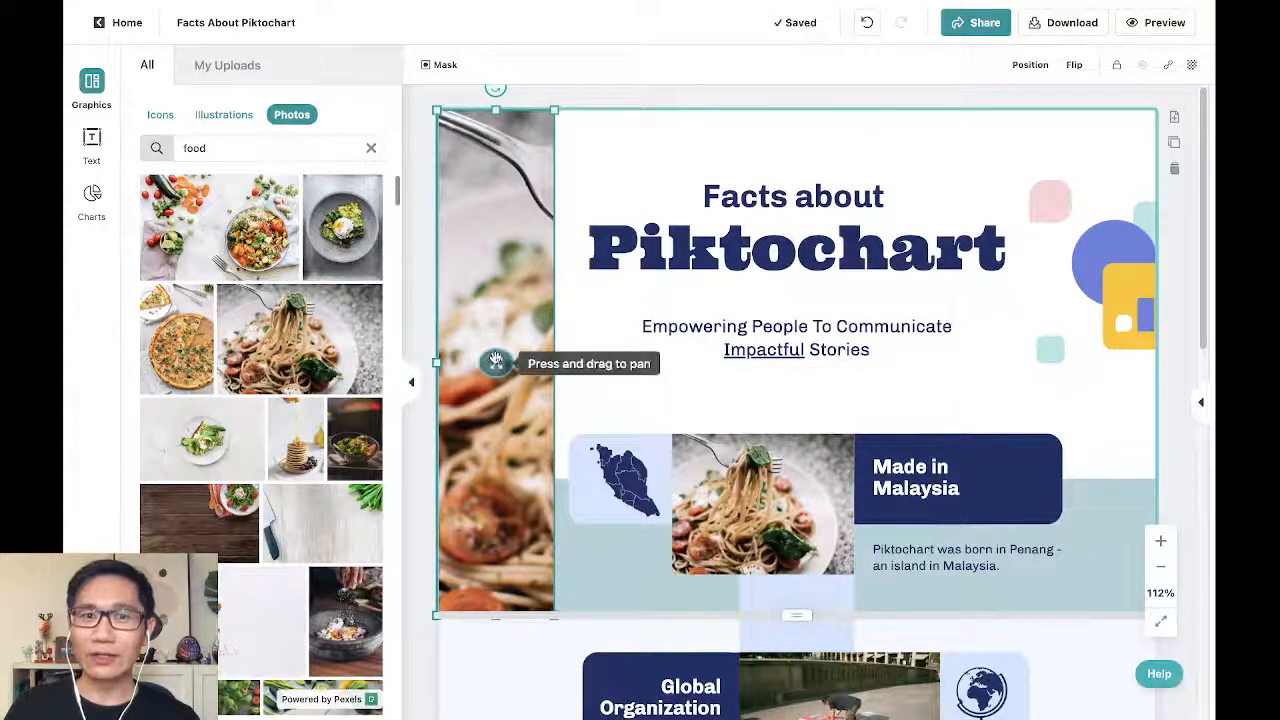
pyautogui.moveTo(495, 360); pyautogui.dragTo(336, 357)
pyautogui.moveTo(494, 363); pyautogui.dragTo(342, 368)
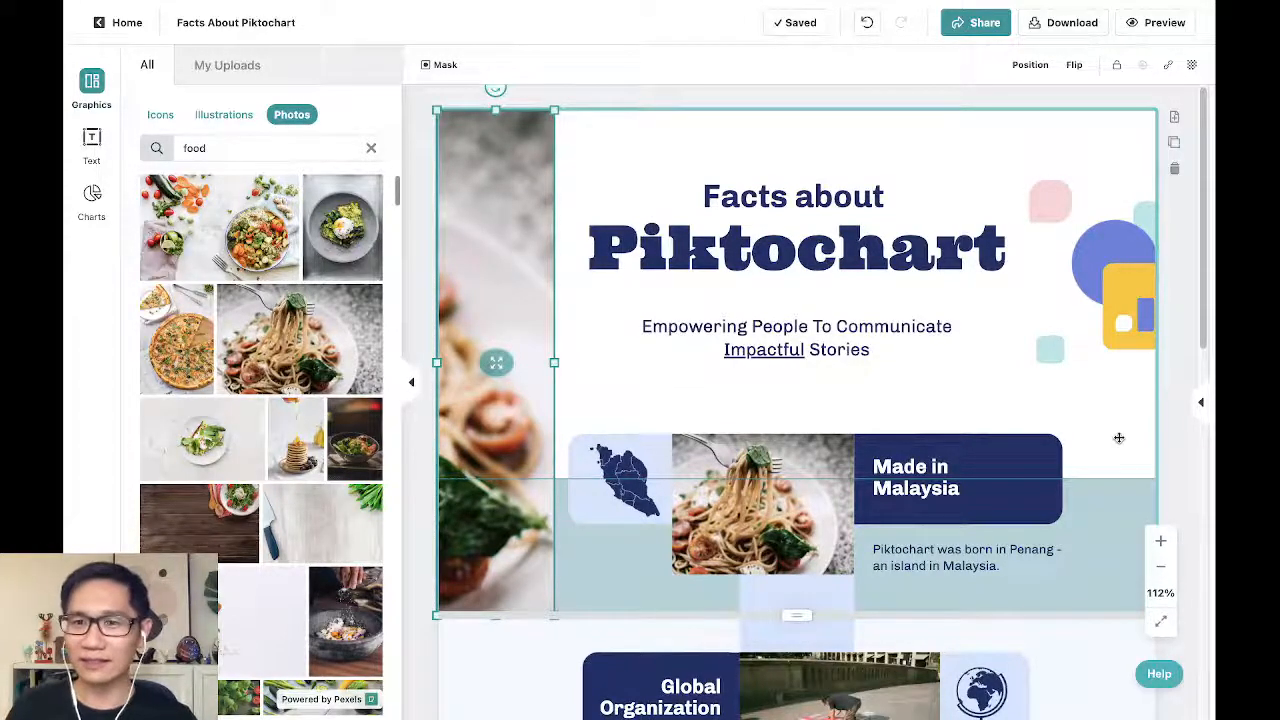
# Step: Add the black star from Basic Shapes and Lines below and left of the Global Organization heading
pyautogui.scroll(-5, 1119, 438)
pyautogui.click(1117, 434)
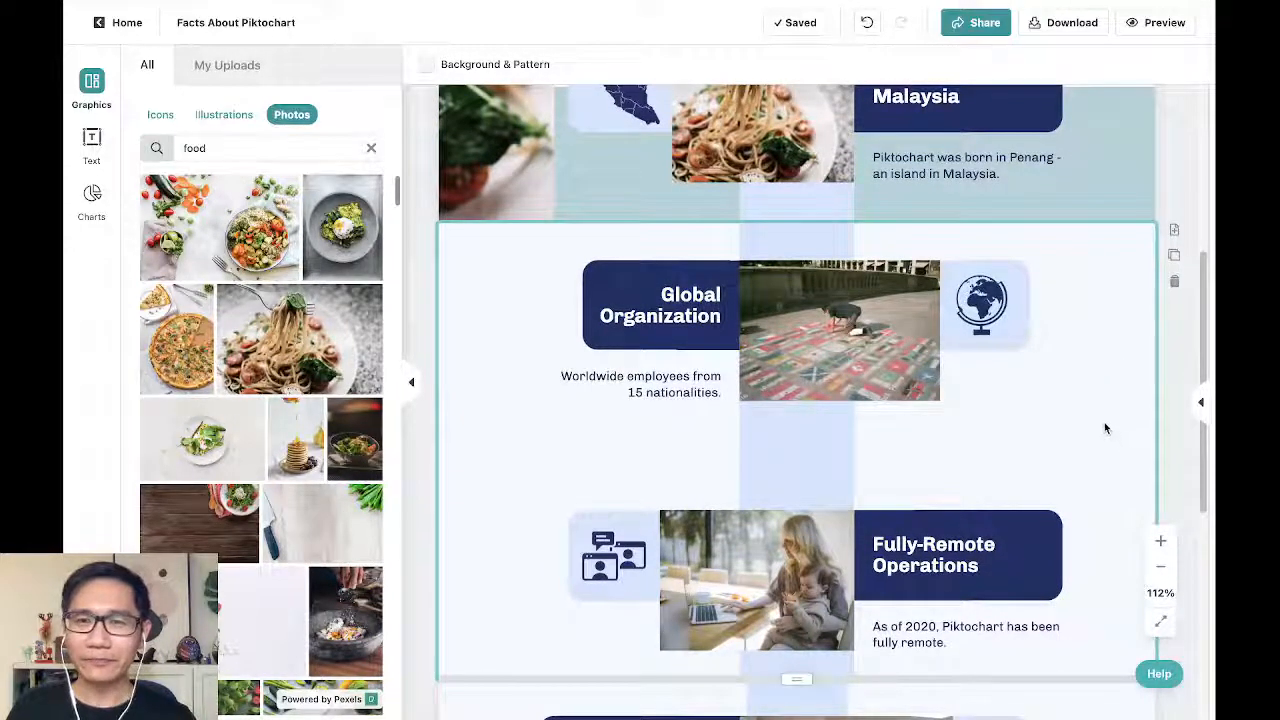
pyautogui.scroll(-1, 1104, 428)
pyautogui.scroll(-1, 1100, 423)
pyautogui.scroll(-1, 1088, 417)
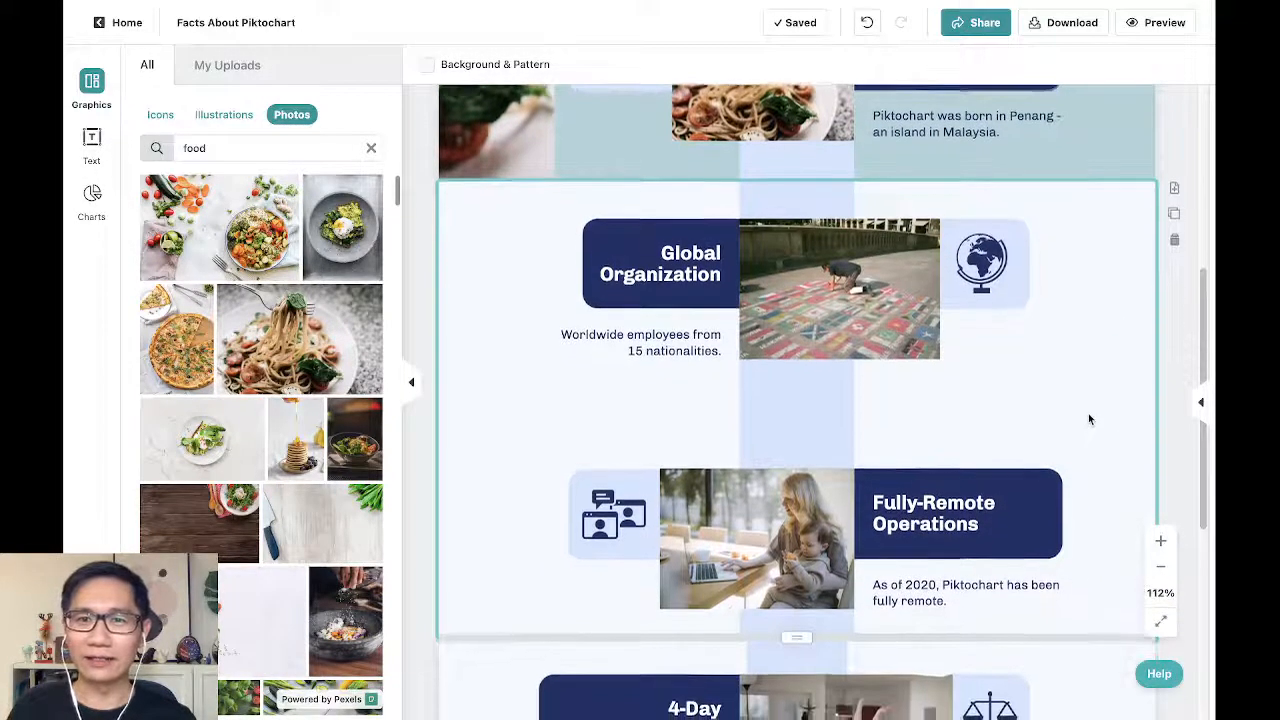
pyautogui.click(905, 330)
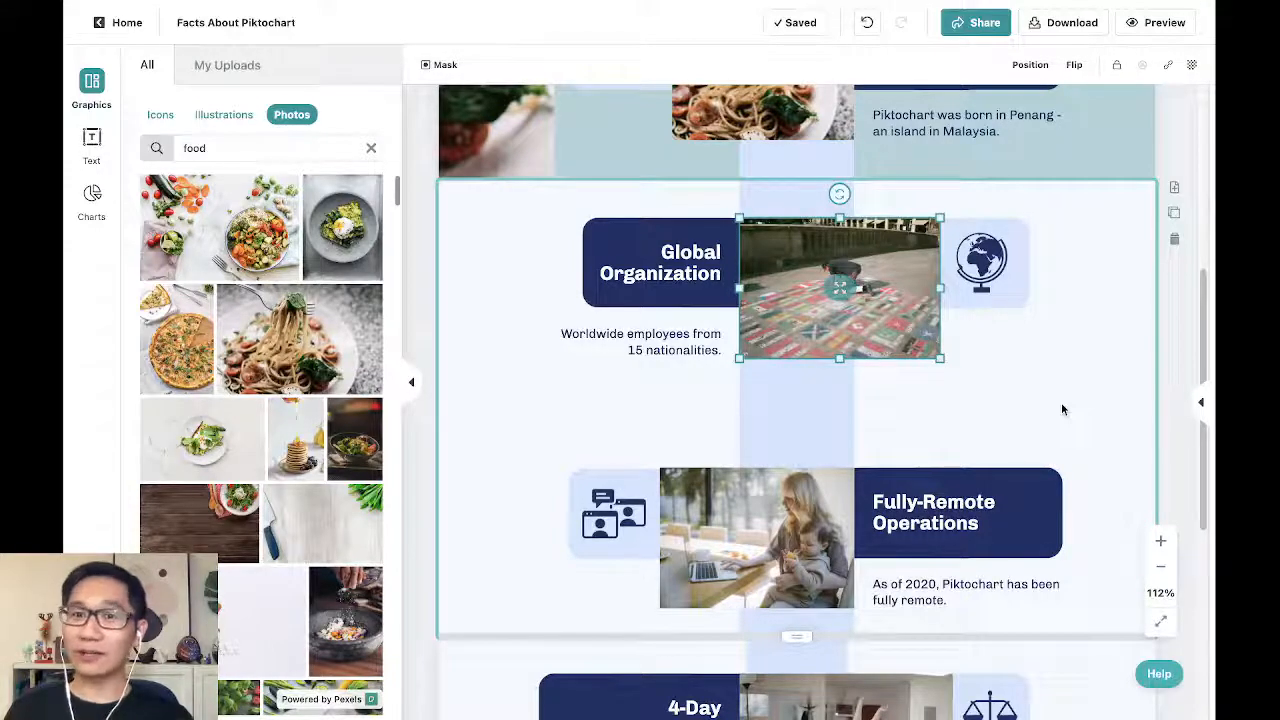
pyautogui.click(160, 114)
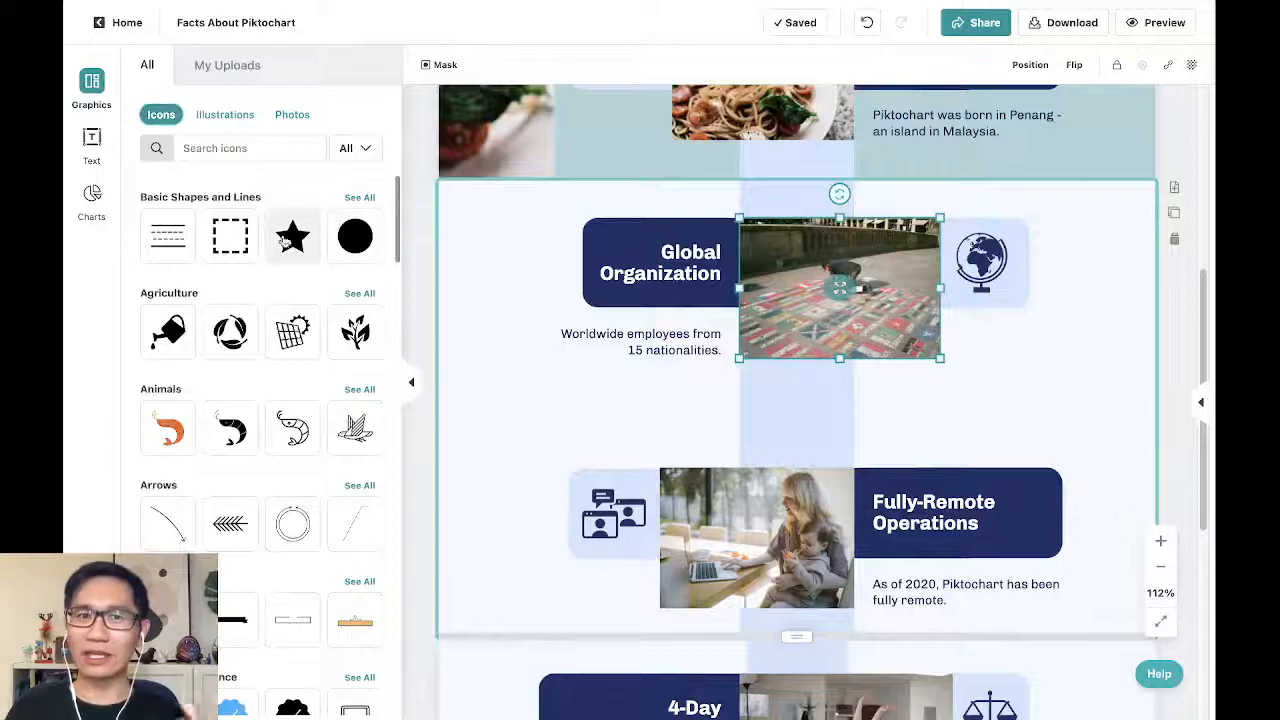
pyautogui.moveTo(285, 240); pyautogui.dragTo(548, 355)
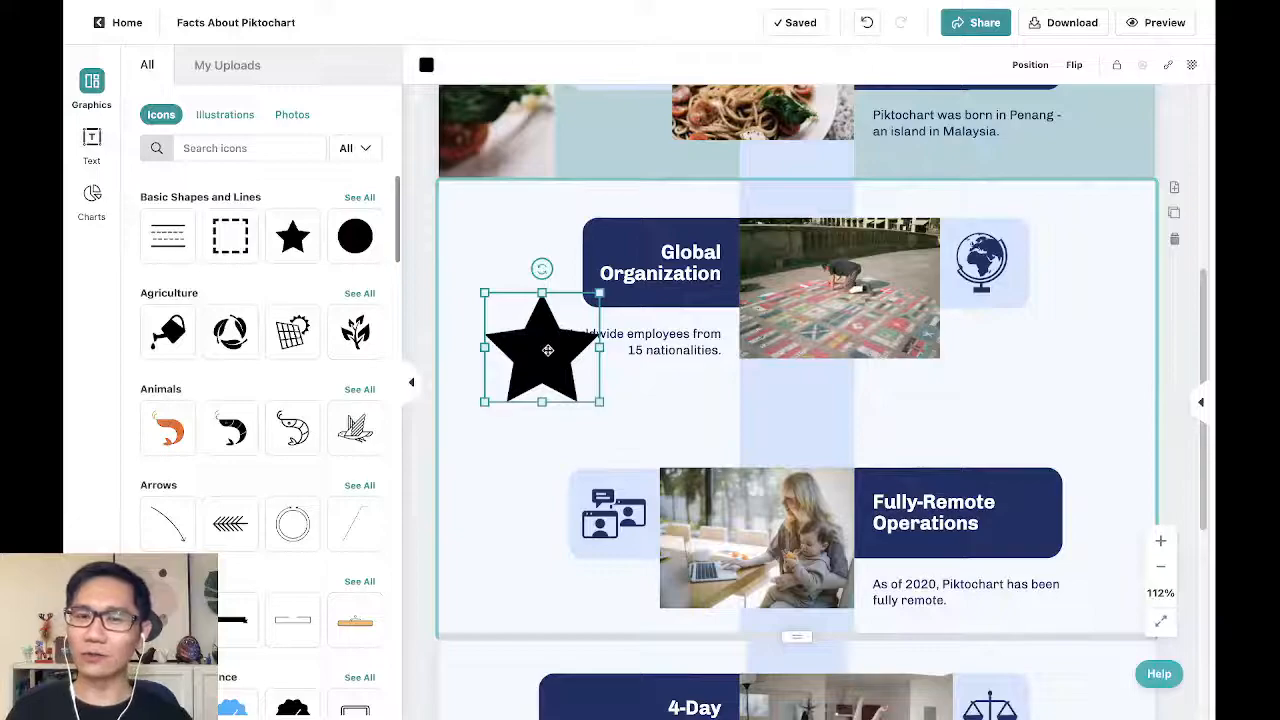
pyautogui.keyDown('shift'); pyautogui.click(906, 312); pyautogui.keyUp('shift')
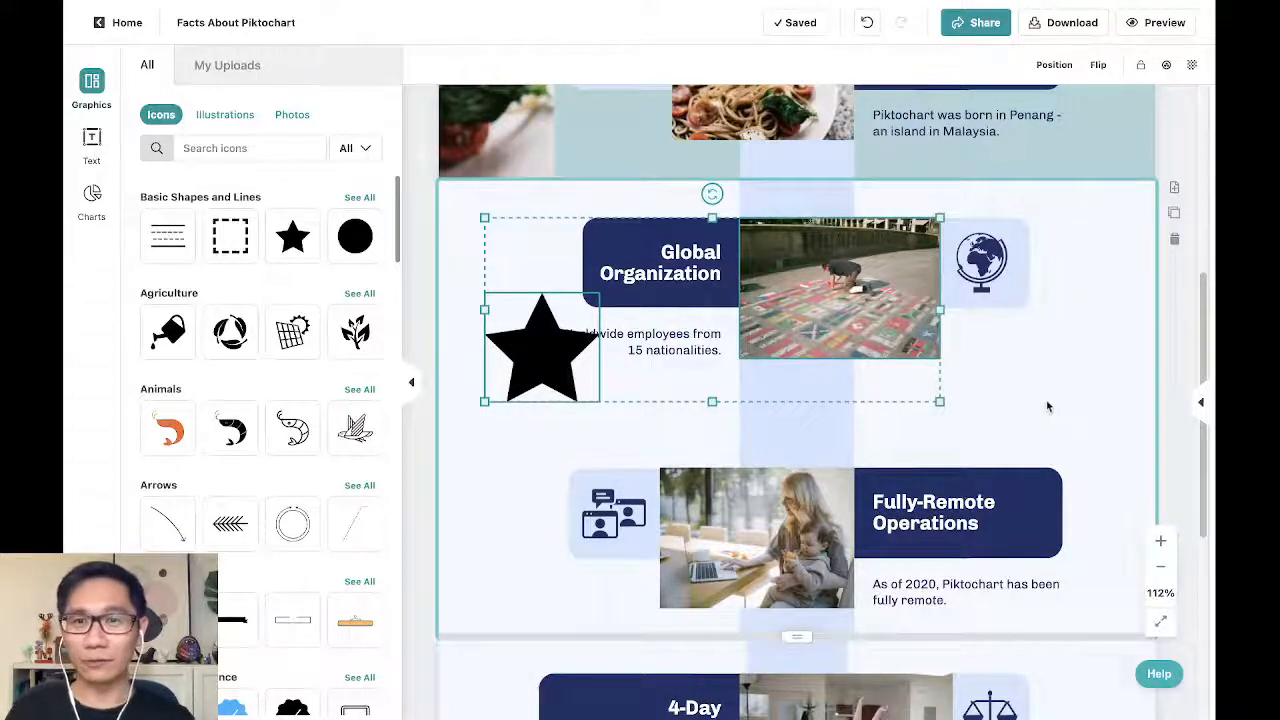
pyautogui.click(1078, 385)
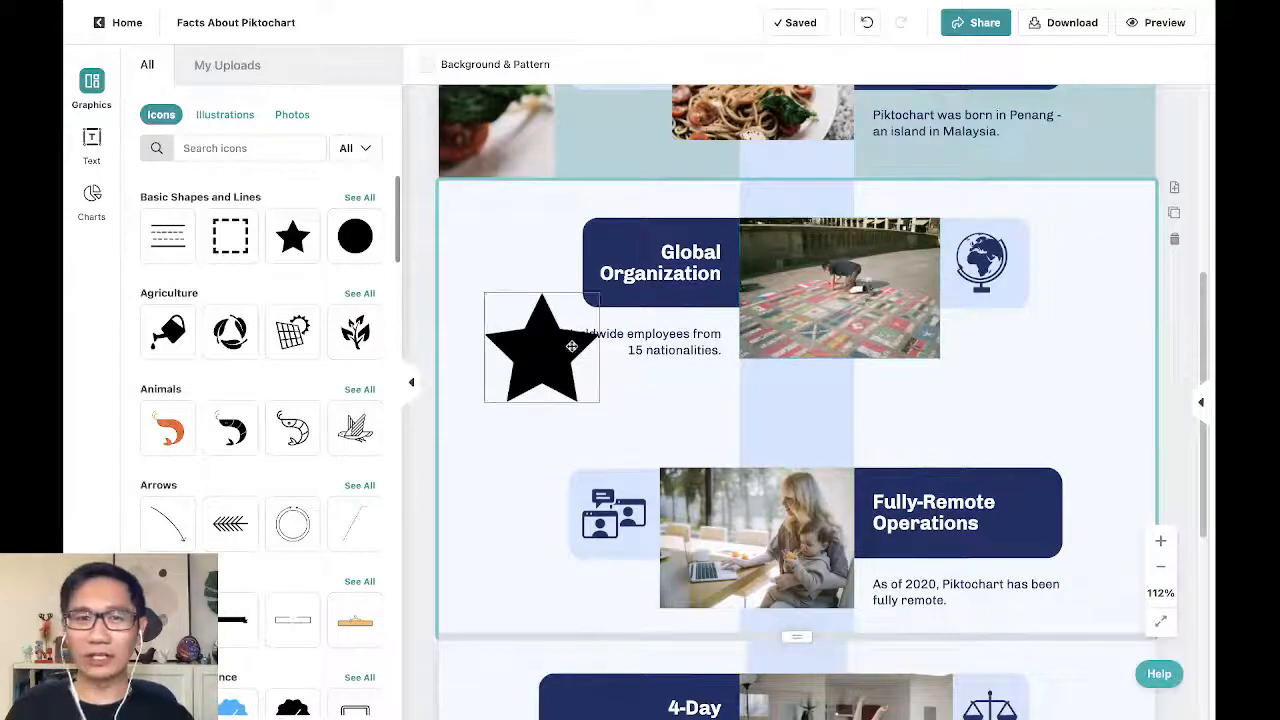
# Step: Mask the Global Organization photo with the star shape
pyautogui.click(845, 313)
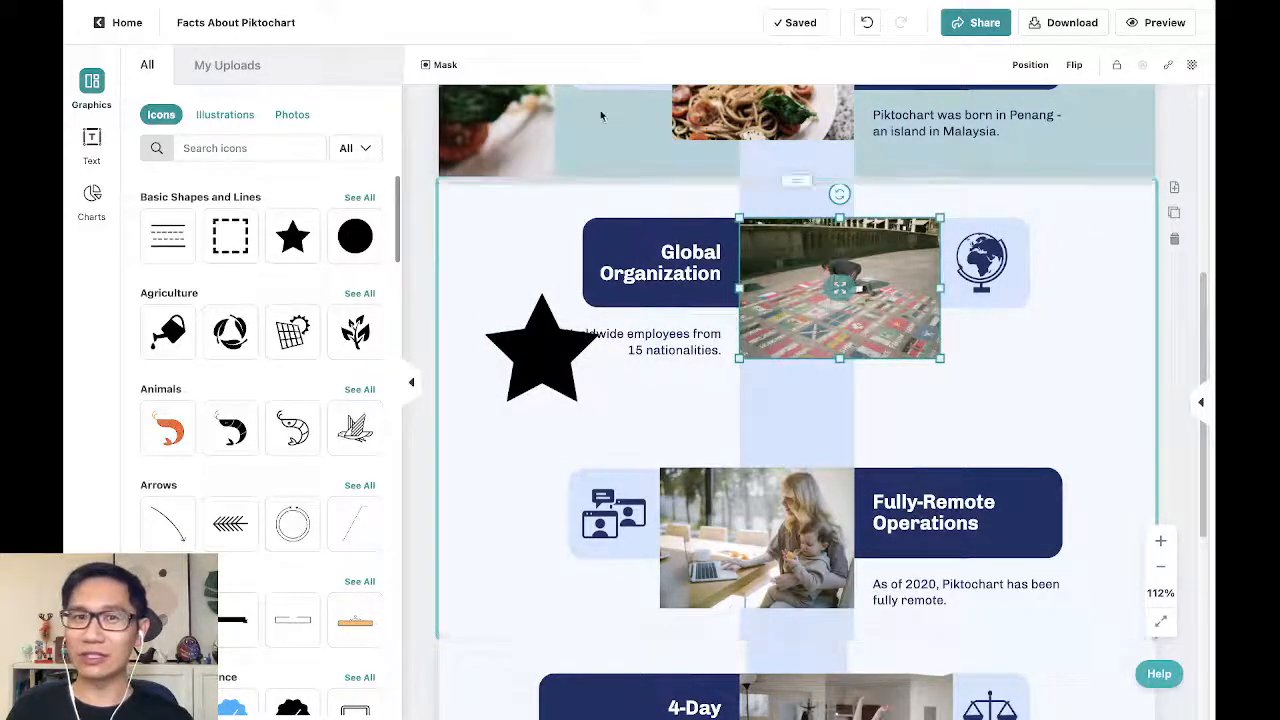
pyautogui.click(445, 65)
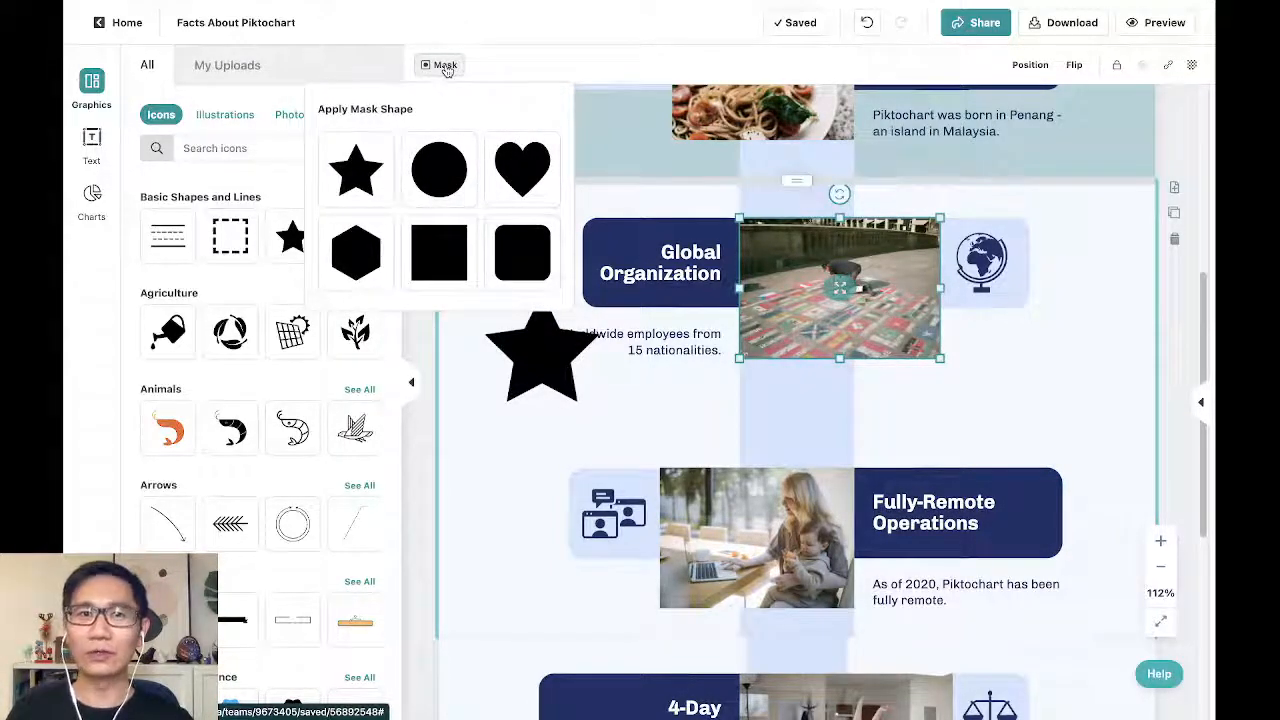
pyautogui.click(355, 177)
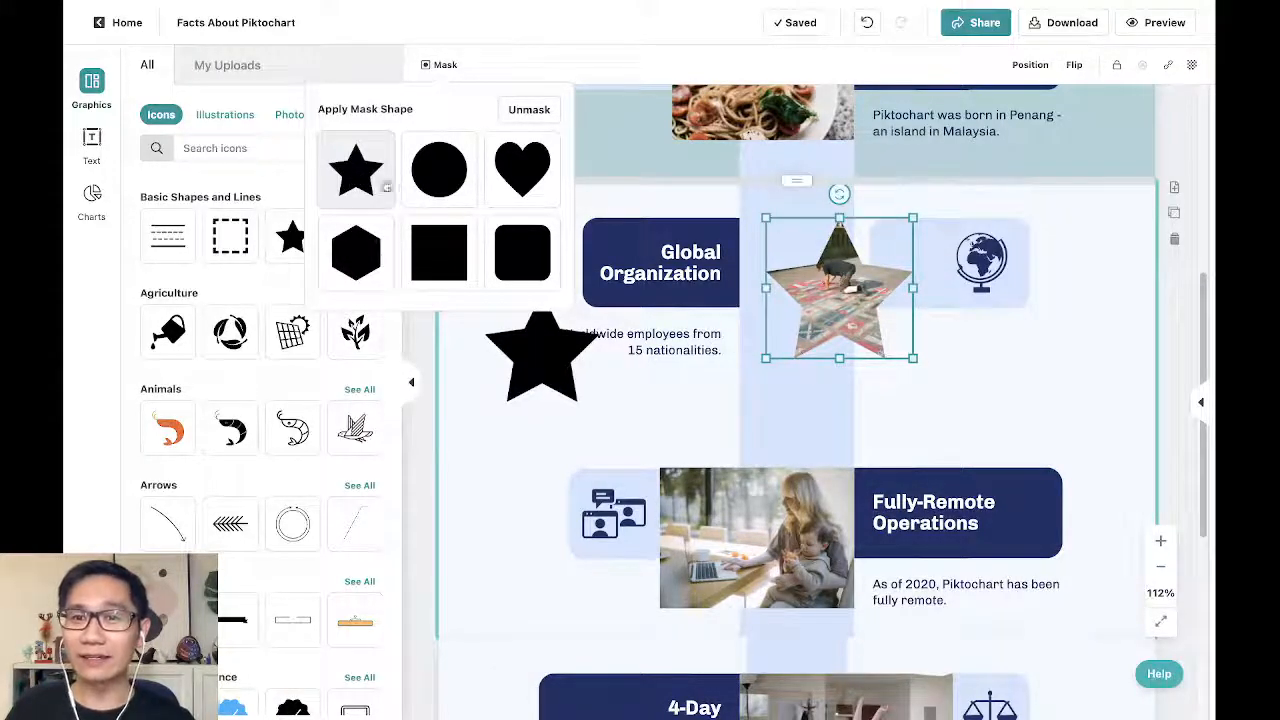
# Step: Enlarge and pan the photo inside the star mask, and move the masked photo up beside the Global Organization heading
pyautogui.click(855, 296)
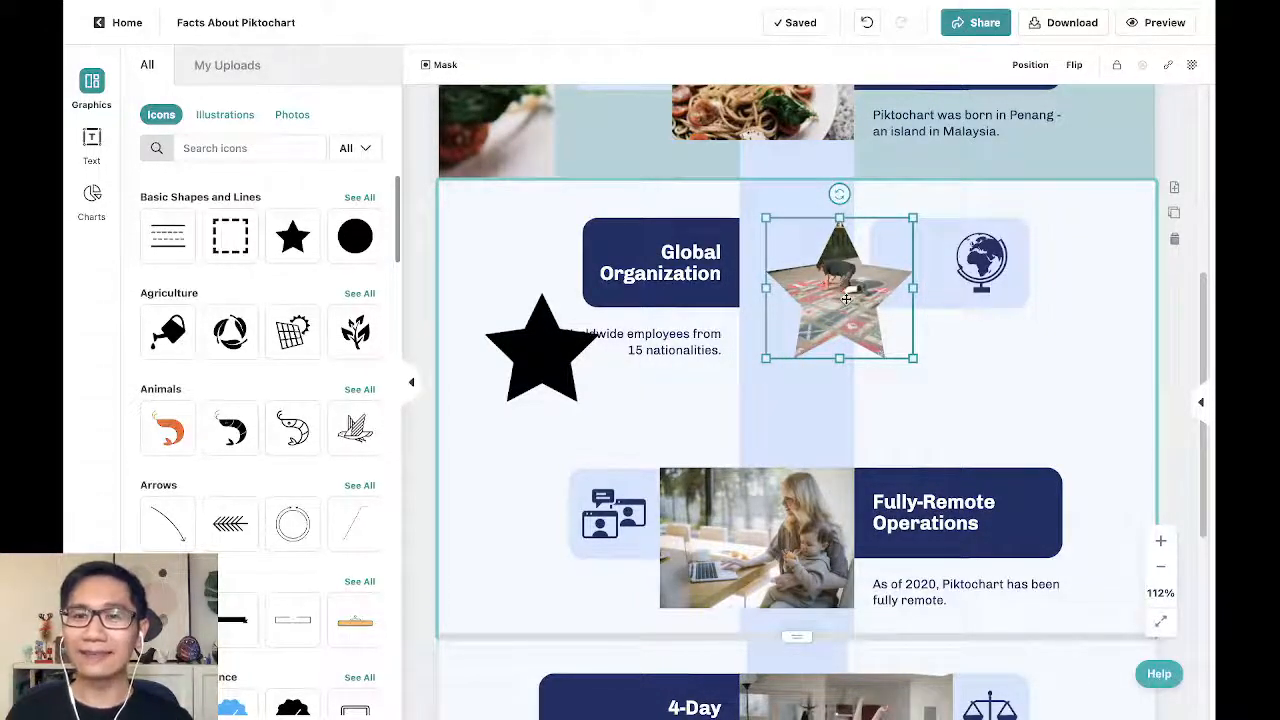
pyautogui.doubleClick(846, 298)
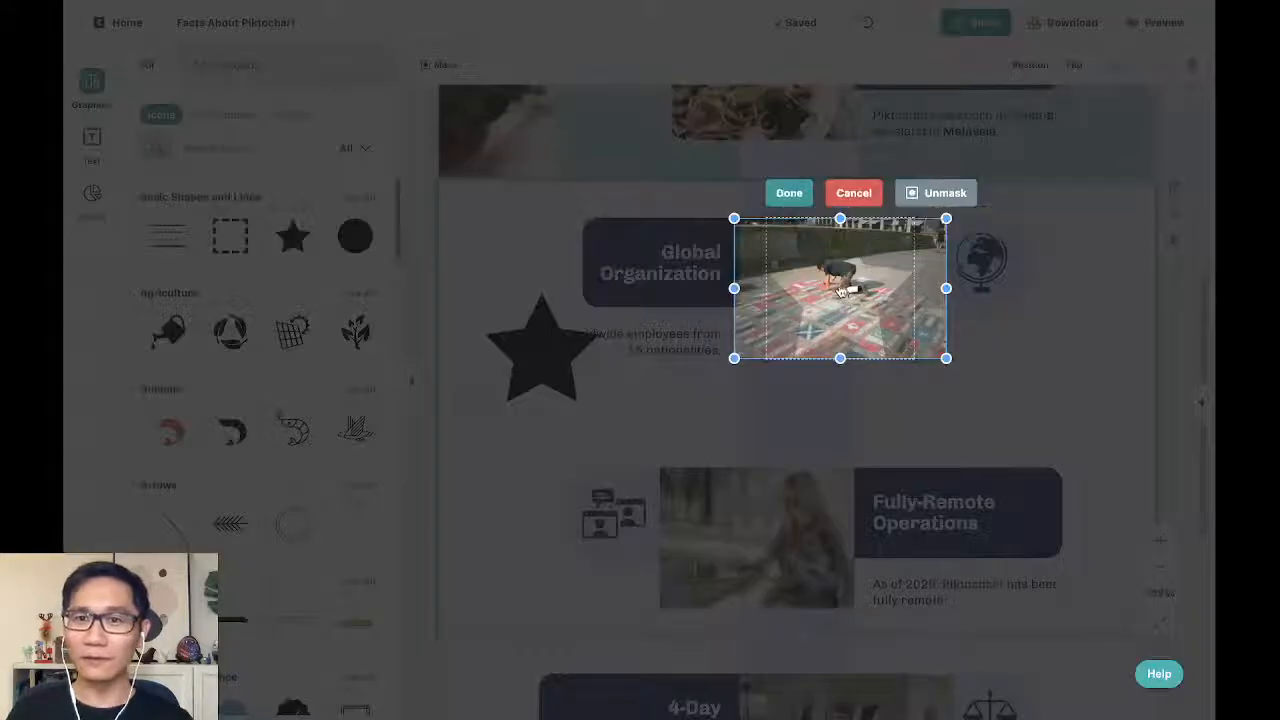
pyautogui.moveTo(943, 363); pyautogui.dragTo(1050, 455)
pyautogui.moveTo(976, 390); pyautogui.dragTo(912, 384)
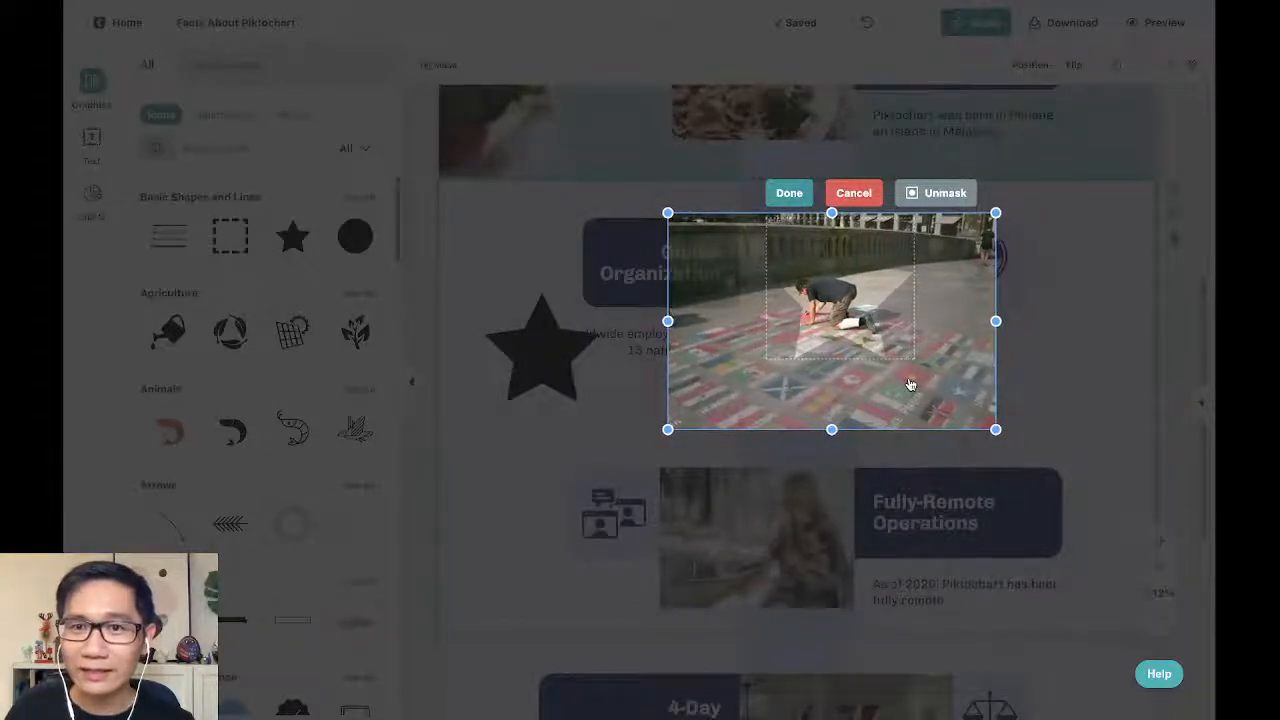
pyautogui.click(789, 193)
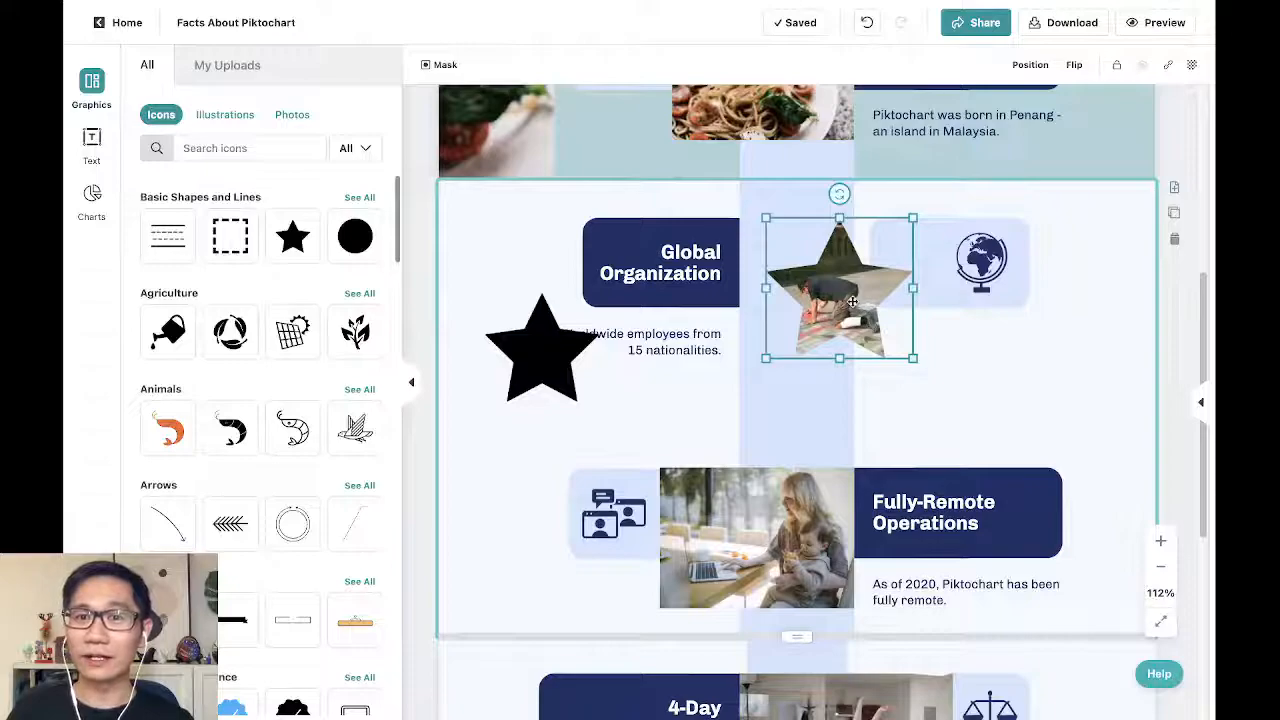
pyautogui.moveTo(852, 302); pyautogui.dragTo(815, 283)
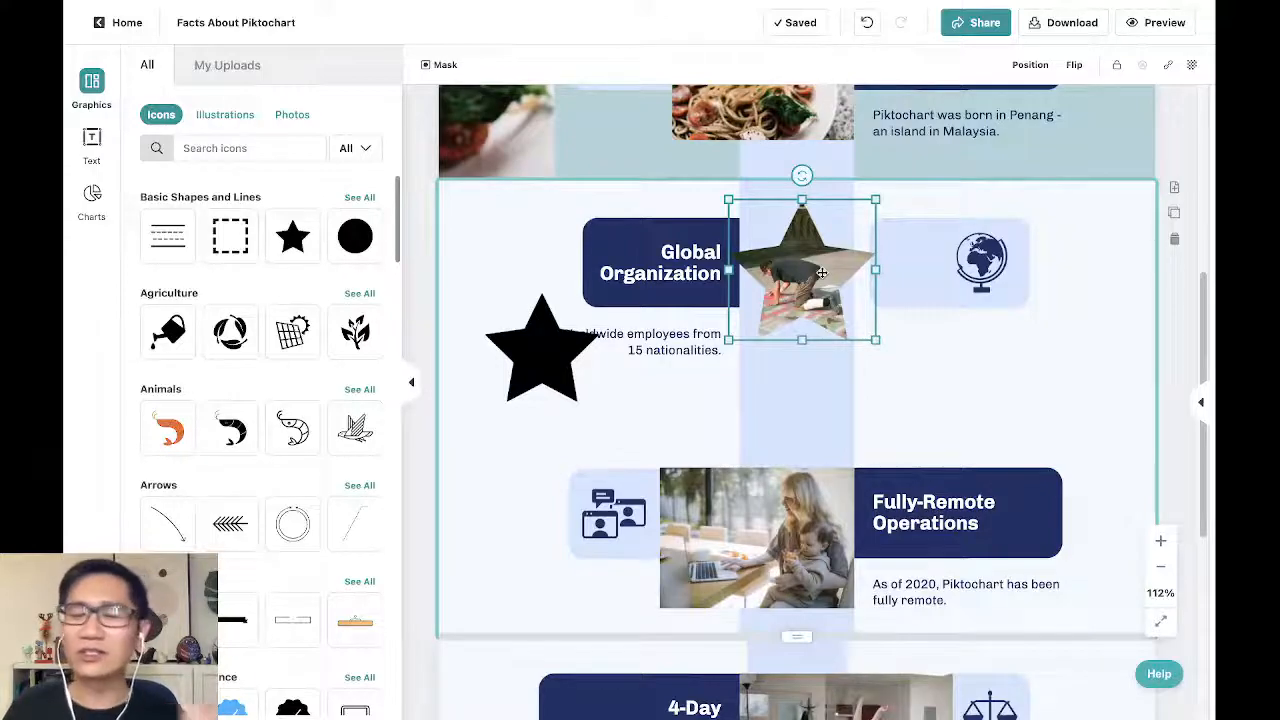
# Step: Try the circle, square and rounded square masks on the Global Organization photo, and apply the heart mask
pyautogui.click(446, 65)
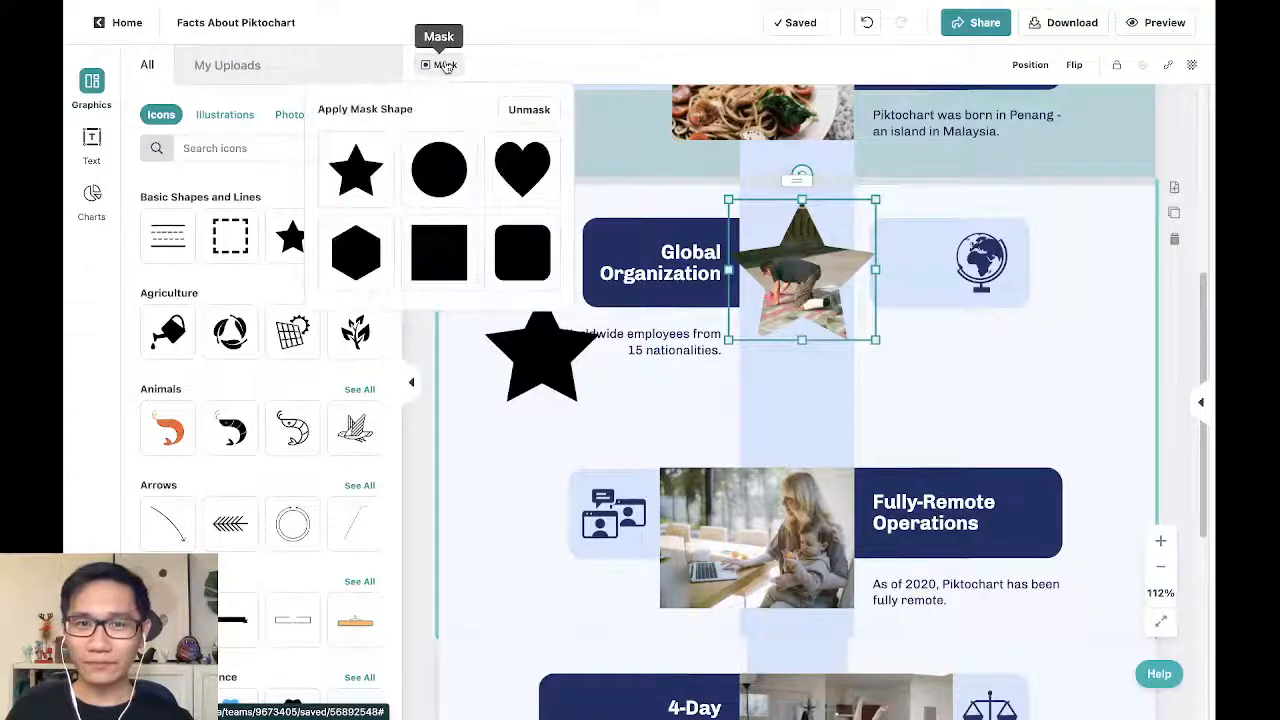
pyautogui.click(523, 168)
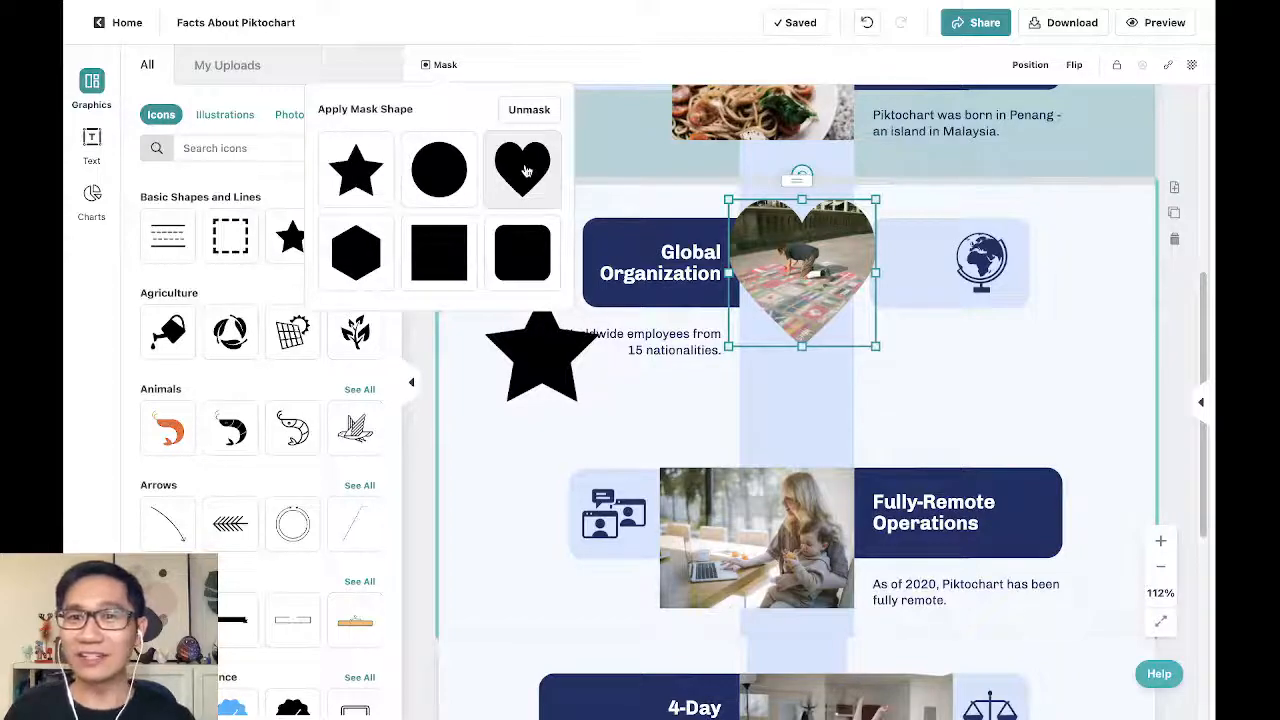
pyautogui.click(439, 168)
pyautogui.click(439, 252)
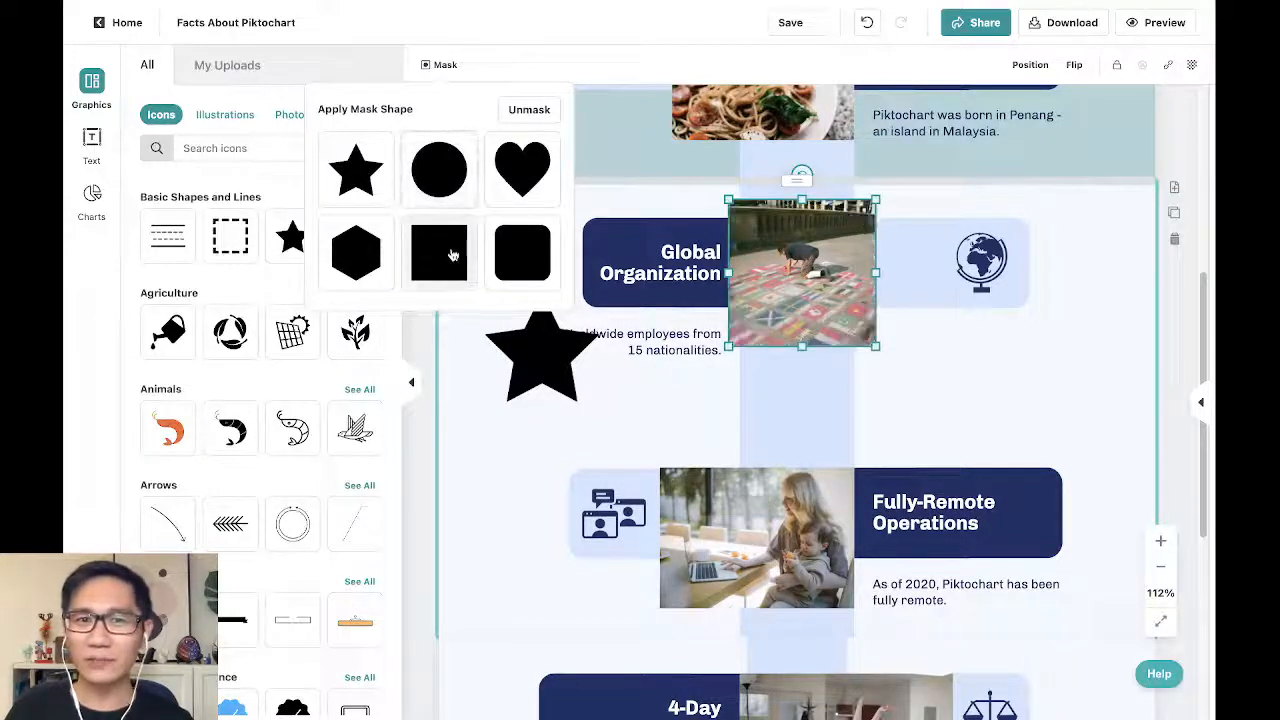
pyautogui.click(512, 260)
pyautogui.click(522, 165)
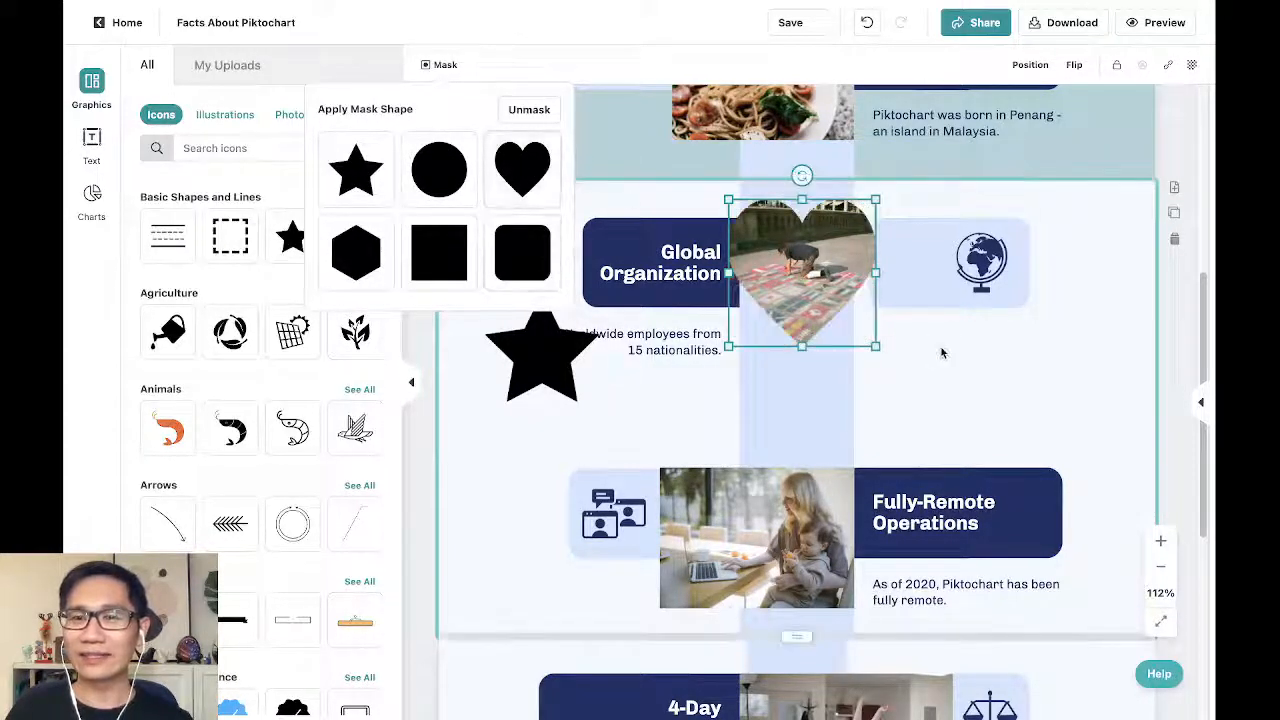
pyautogui.doubleClick(829, 301)
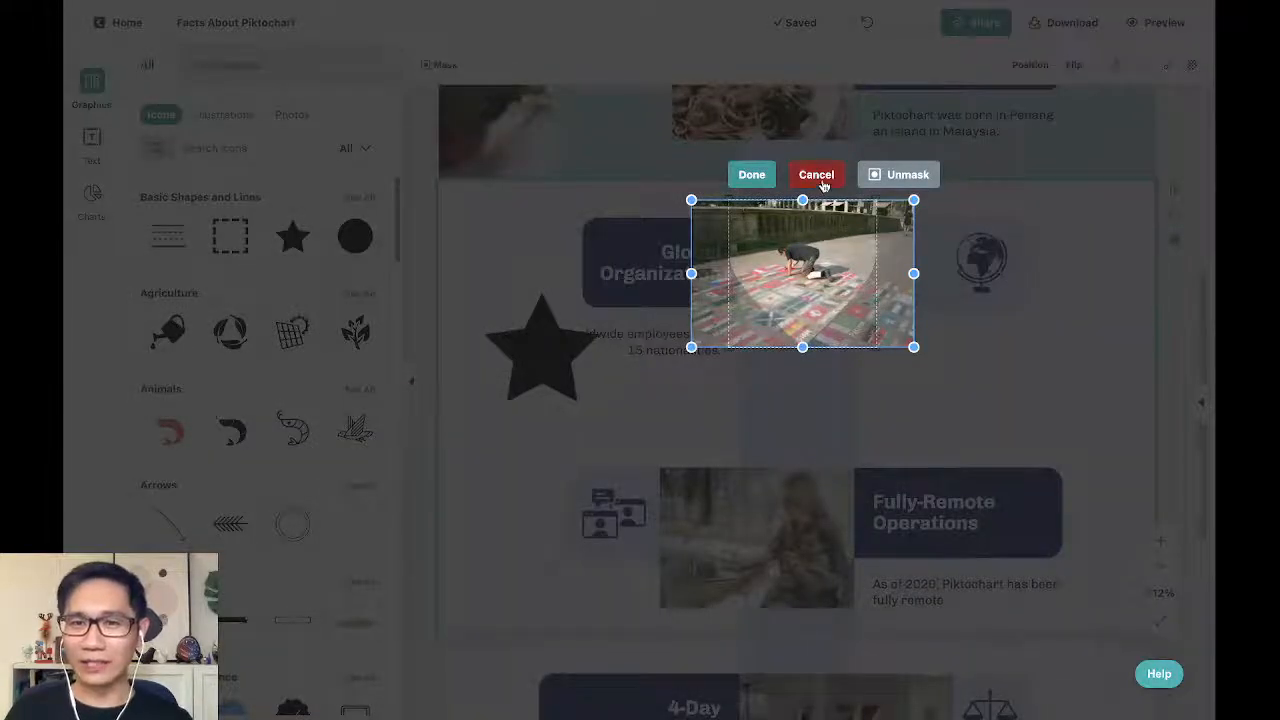
pyautogui.click(816, 176)
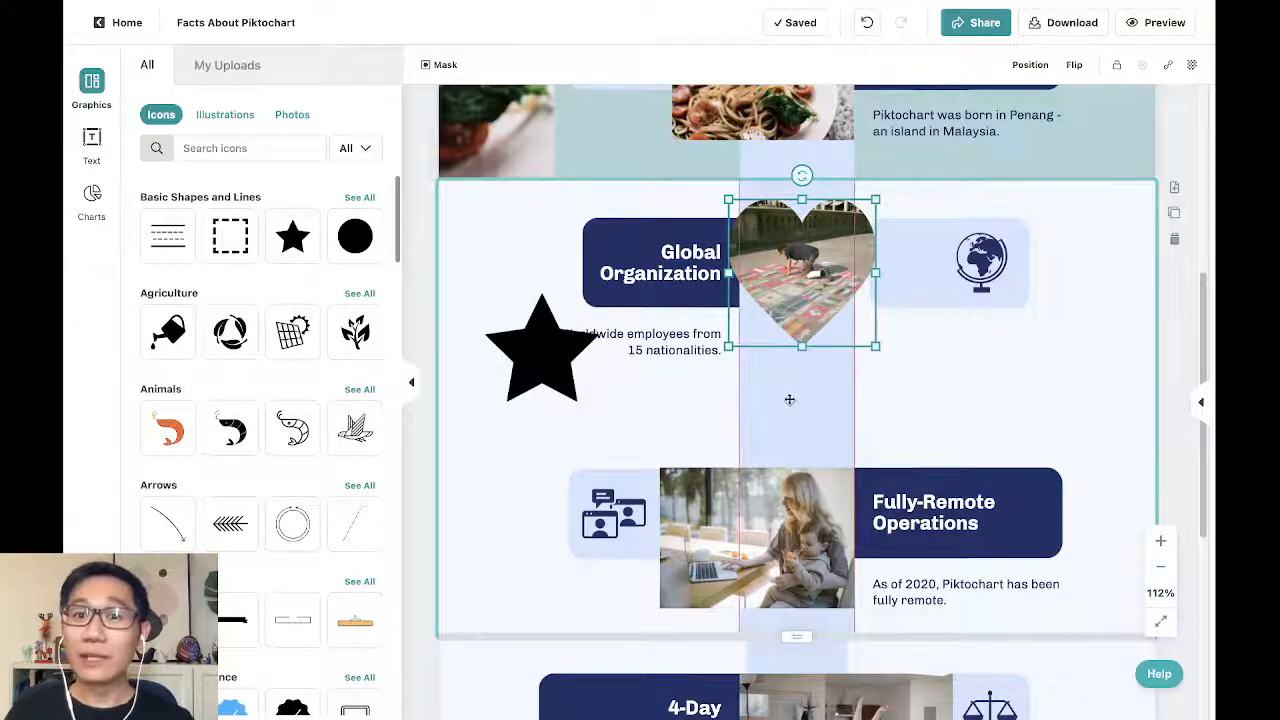
# Step: Replace the heart-masked photo with the food photo of spaghetti on a fork, and enlarge the image inside the mask
pyautogui.click(303, 122)
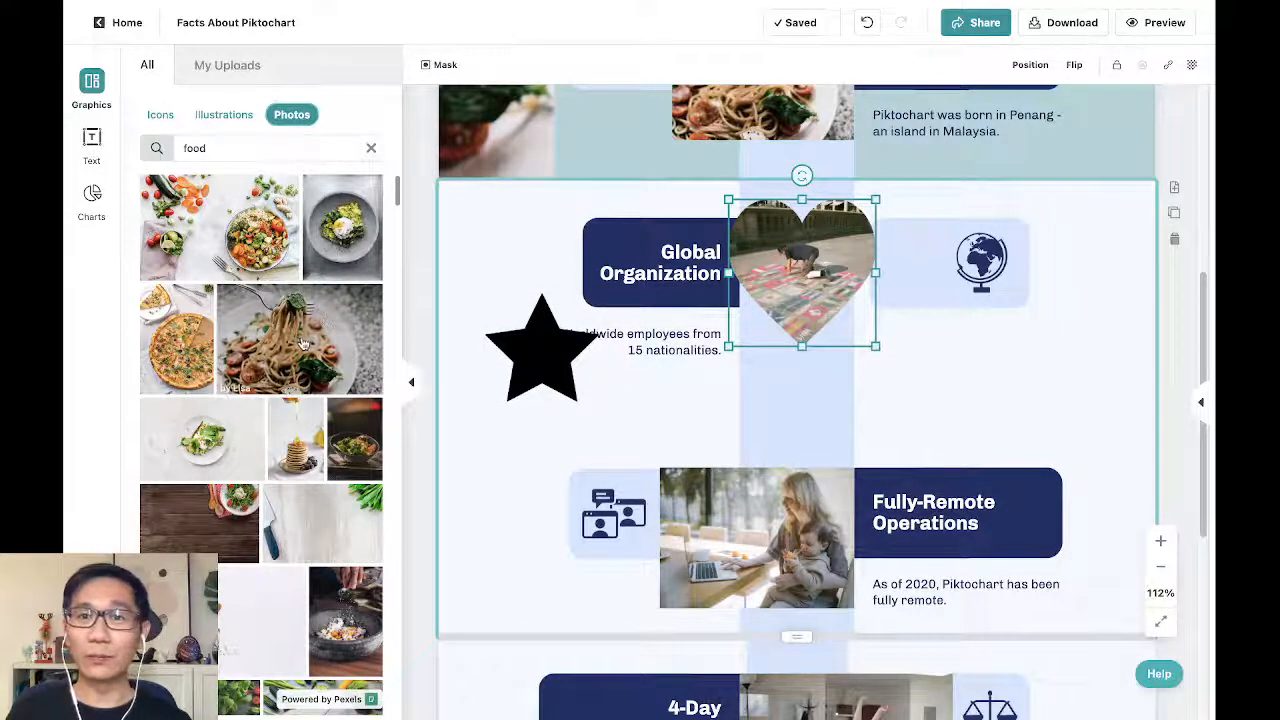
pyautogui.moveTo(302, 343); pyautogui.dragTo(794, 275)
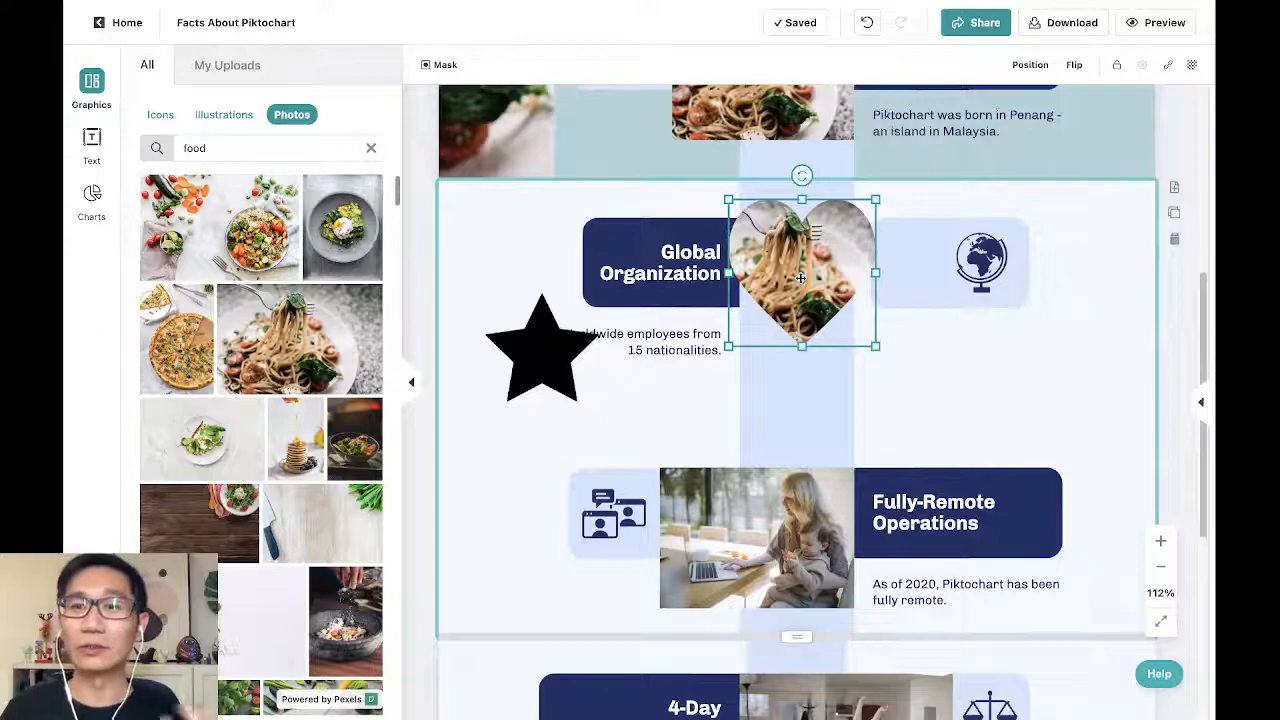
pyautogui.doubleClick(801, 278)
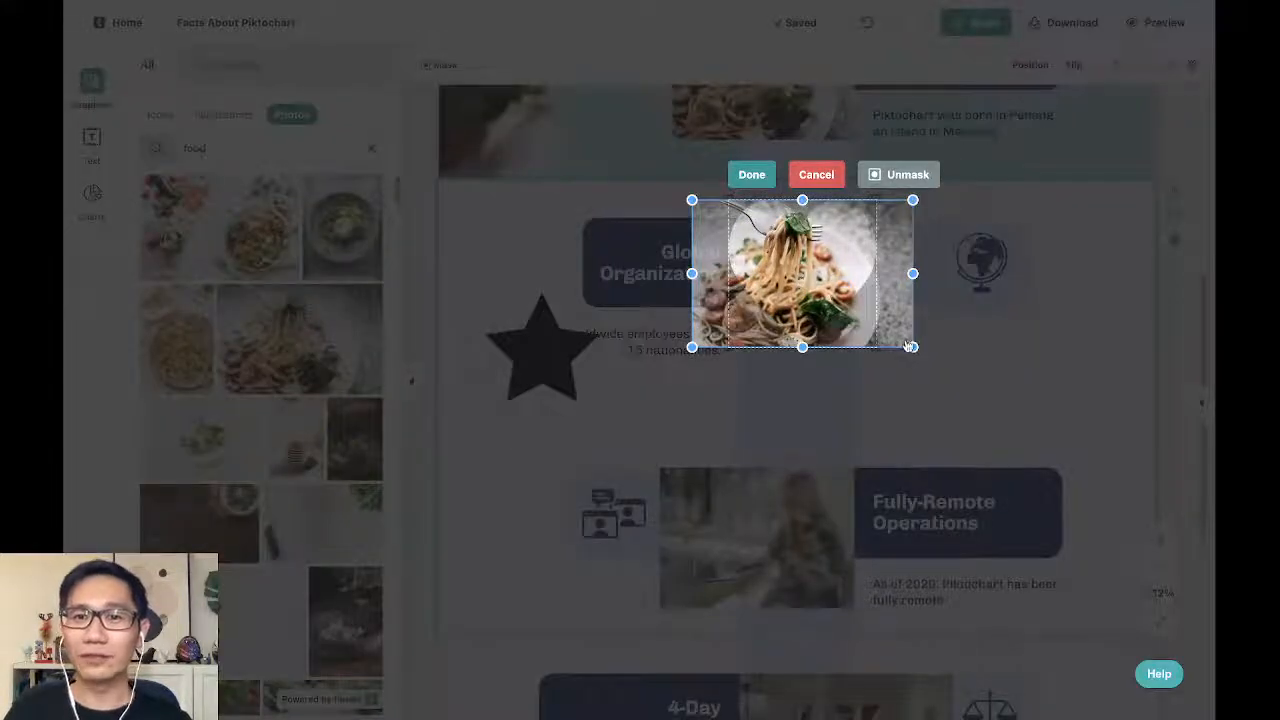
pyautogui.moveTo(910, 346); pyautogui.dragTo(968, 470)
pyautogui.click(753, 167)
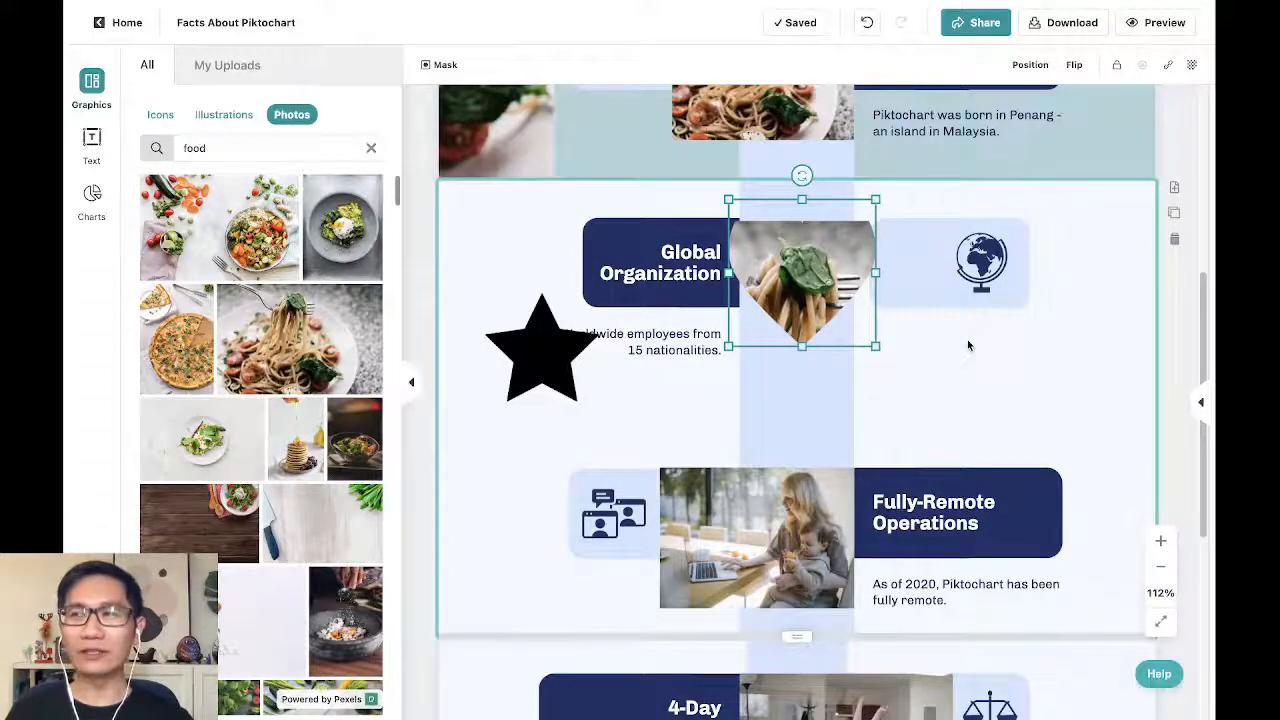
# Step: Delete the black star below the Global Organization heading
pyautogui.click(511, 379)
pyautogui.press('Delete')
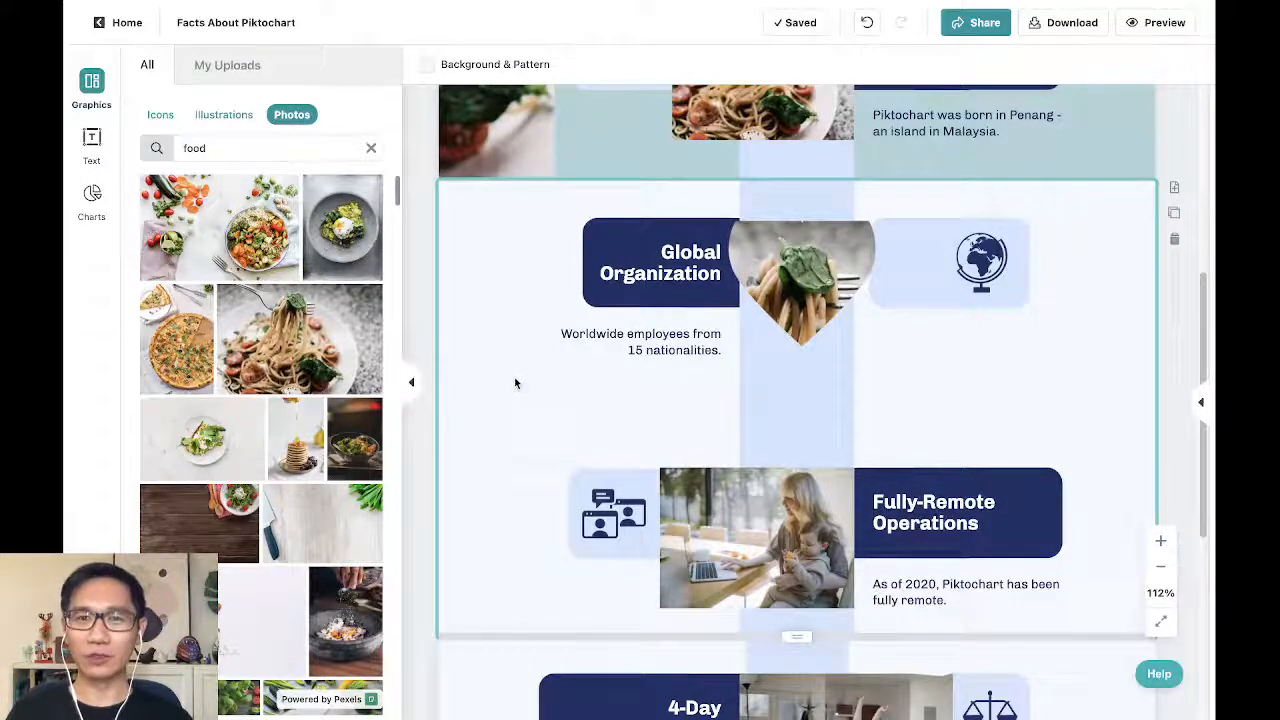
# Step: Pan the spaghetti image upward inside the heart mask so that it fills the whole heart shape
pyautogui.click(819, 260)
pyautogui.doubleClick(819, 262)
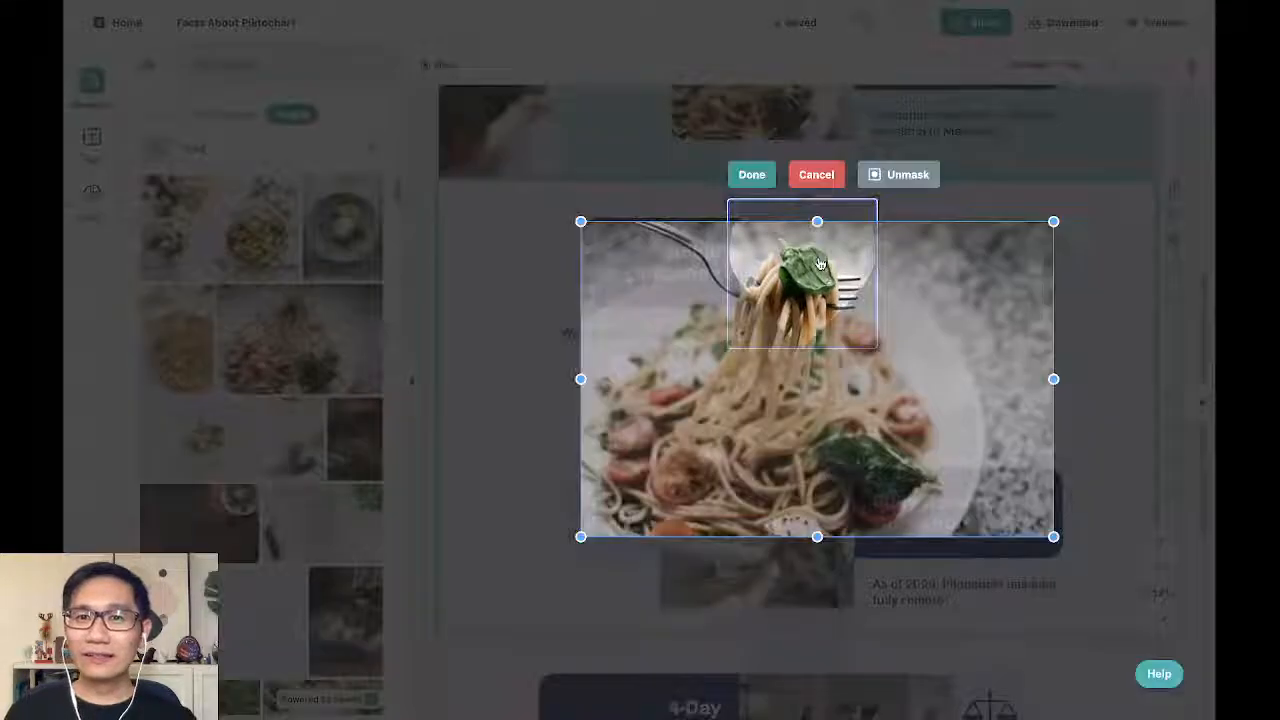
pyautogui.moveTo(906, 420); pyautogui.dragTo(911, 398)
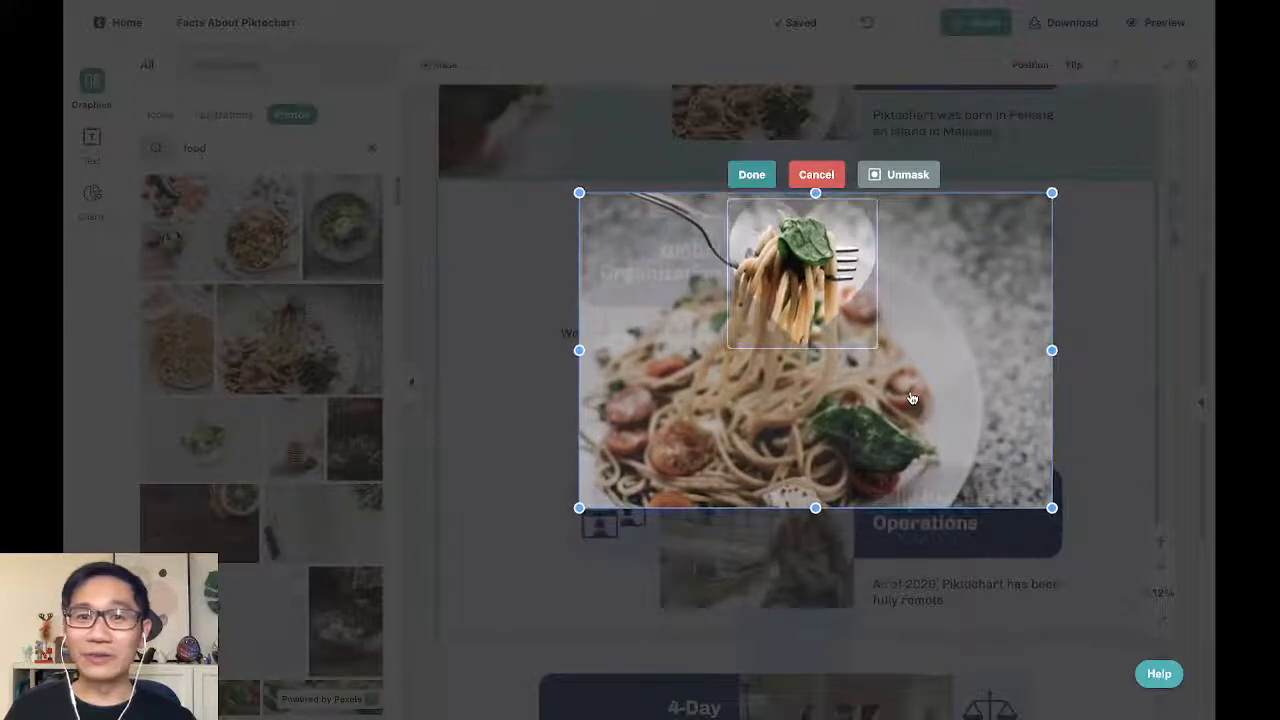
pyautogui.click(751, 174)
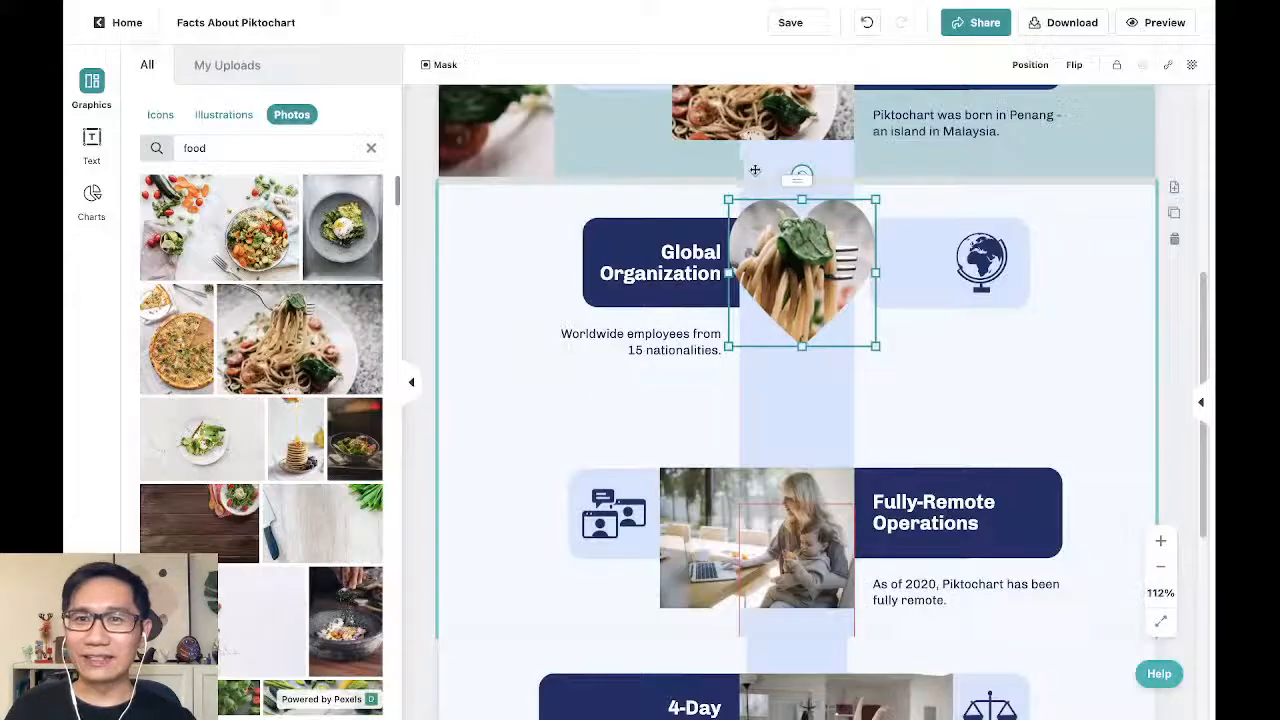
pyautogui.click(1055, 376)
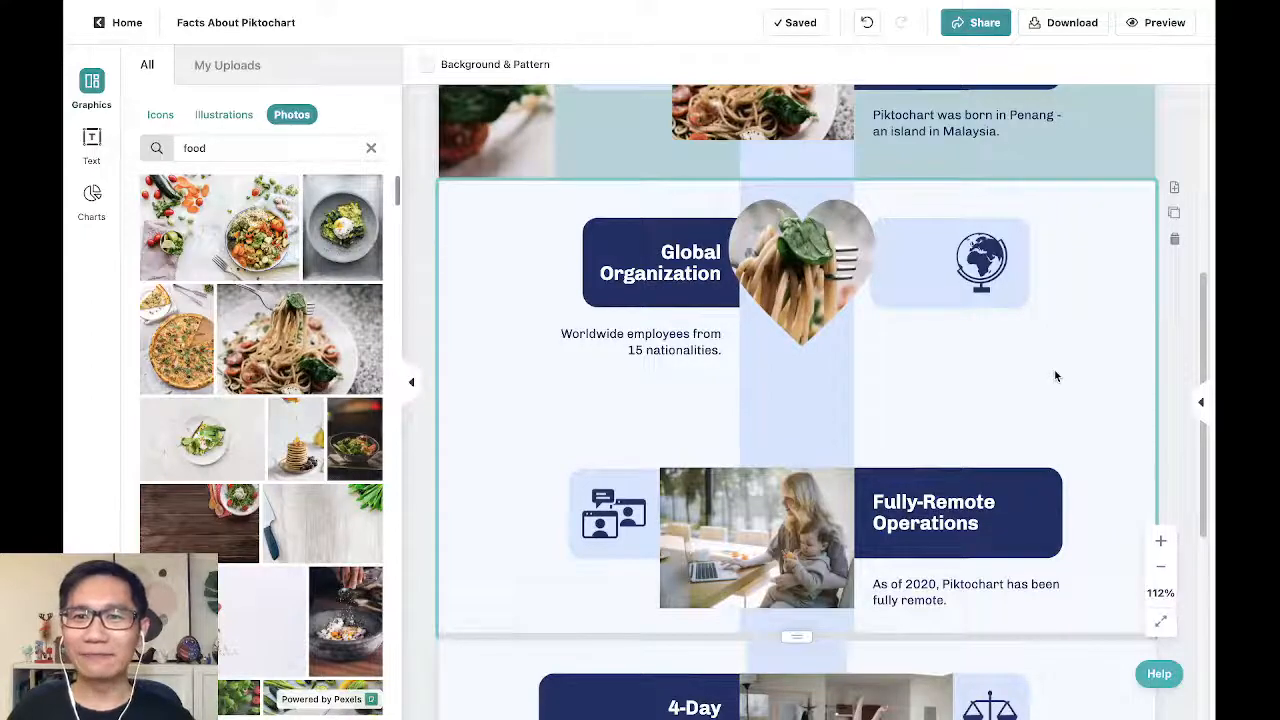
# Step: Add a column chart below and left of the 4-Day Work Week heading, and resize it to 214 × 351
pyautogui.scroll(-5, 1055, 376)
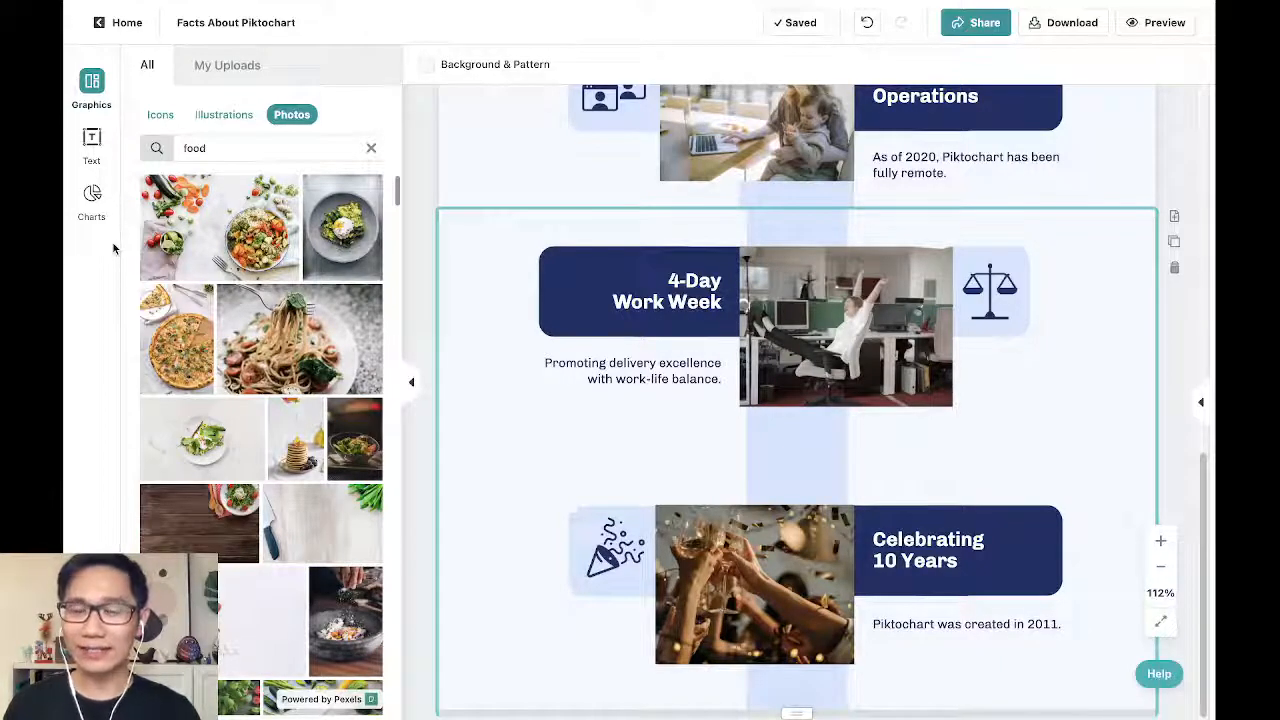
pyautogui.click(92, 197)
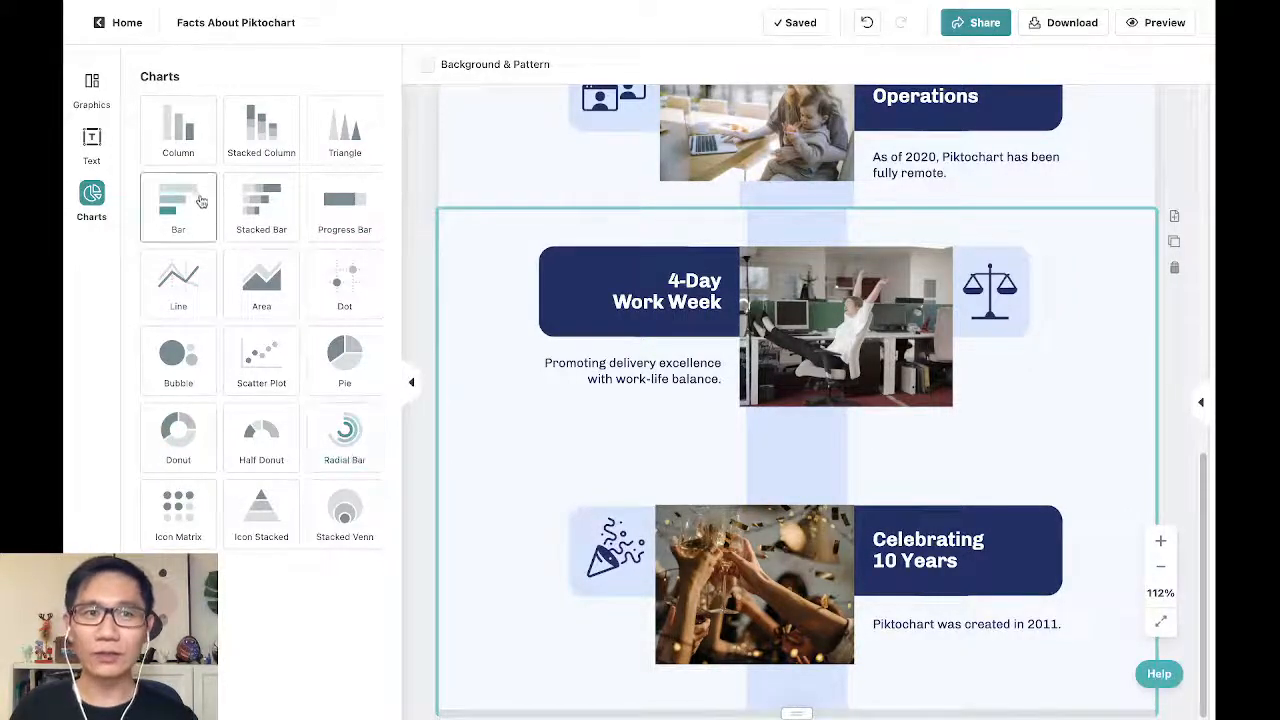
pyautogui.moveTo(177, 128); pyautogui.dragTo(595, 496)
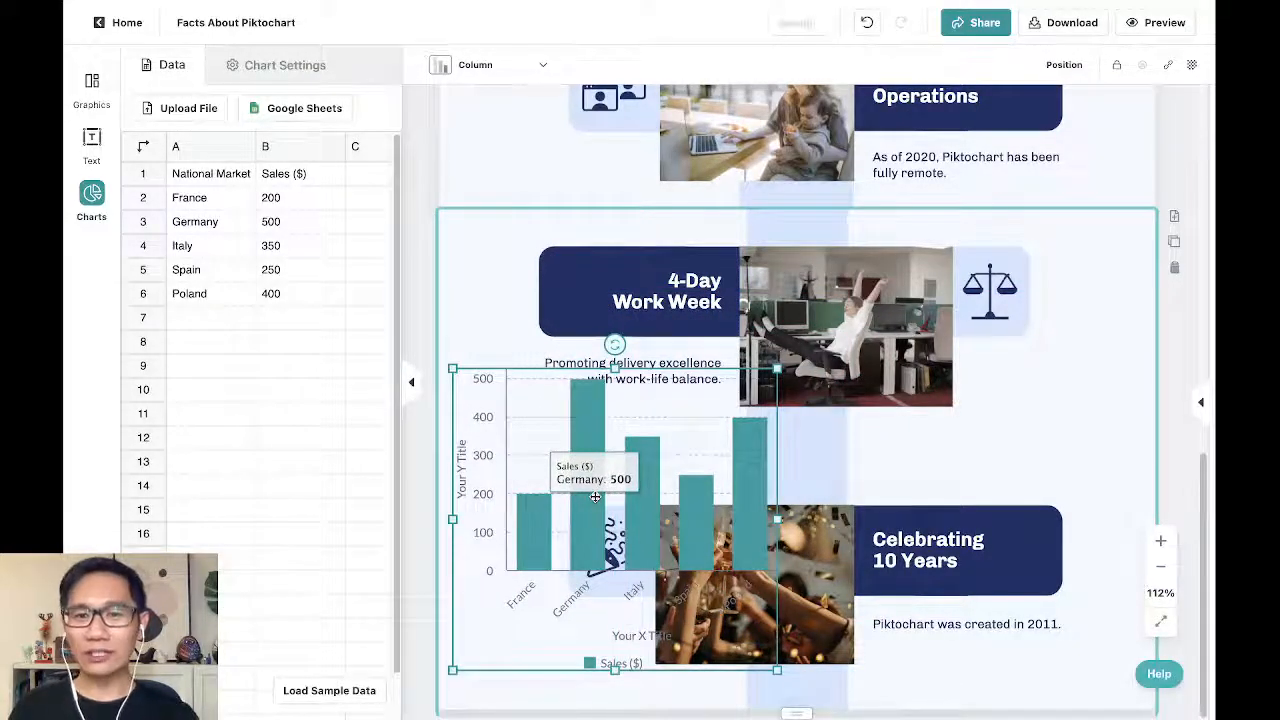
pyautogui.moveTo(777, 669); pyautogui.dragTo(576, 682)
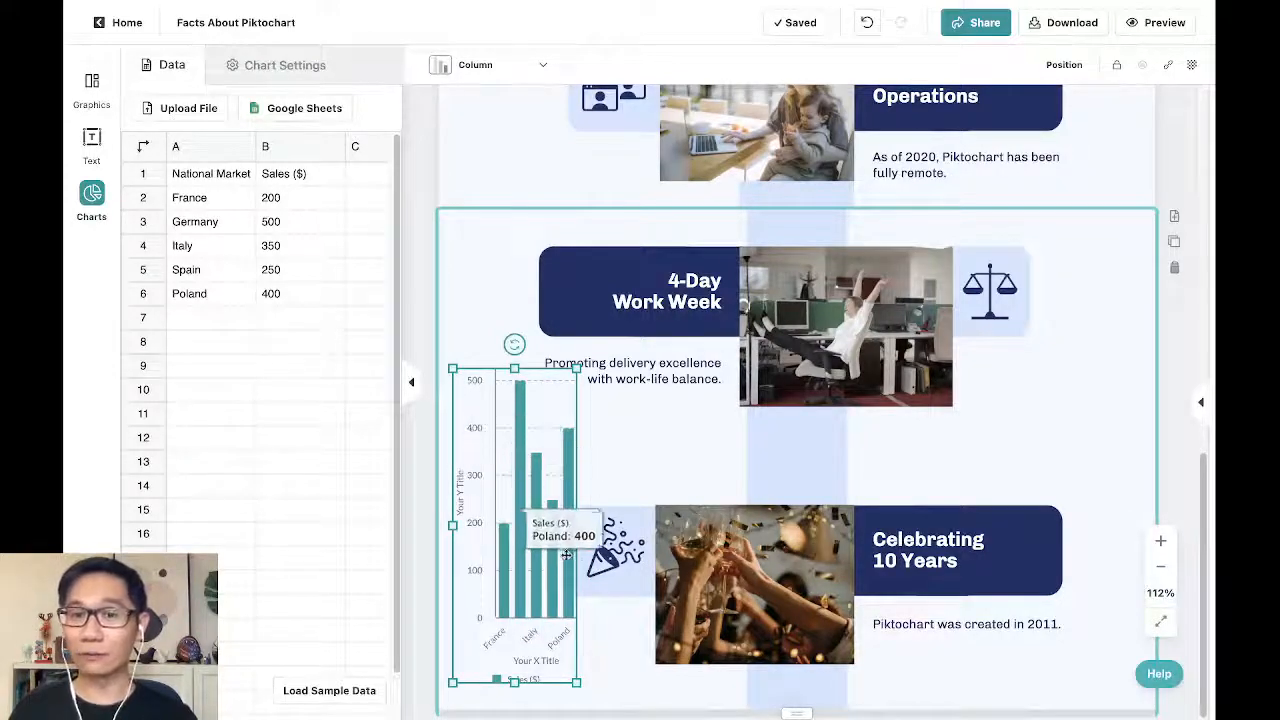
pyautogui.moveTo(577, 524); pyautogui.dragTo(645, 525)
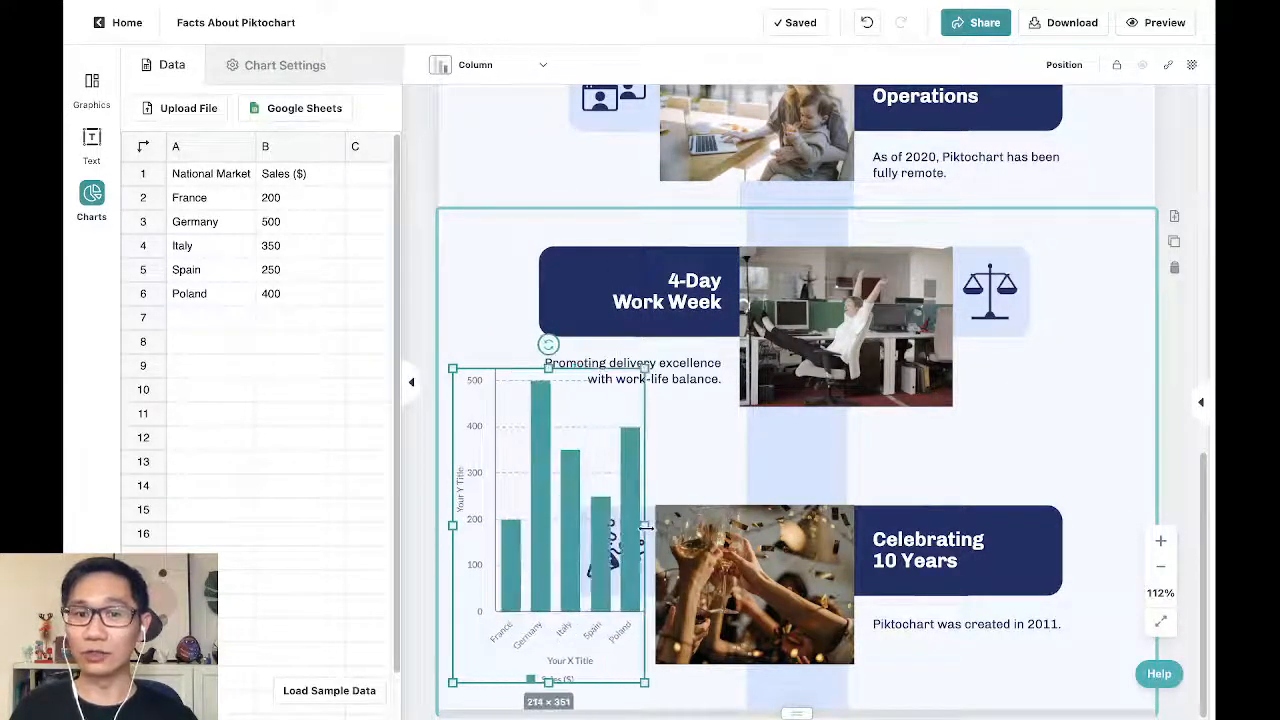
# Step: Open Germany's sales value in the column chart's data for editing
pyautogui.click(297, 222)
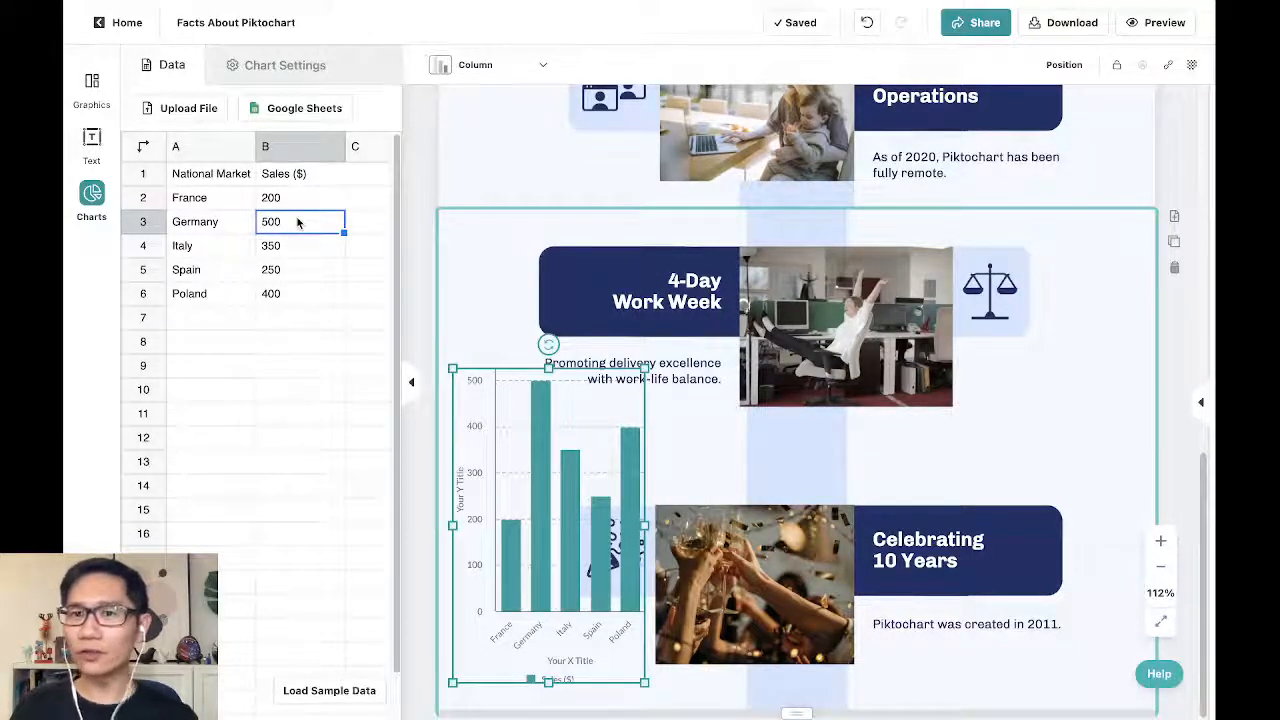
pyautogui.click(297, 220)
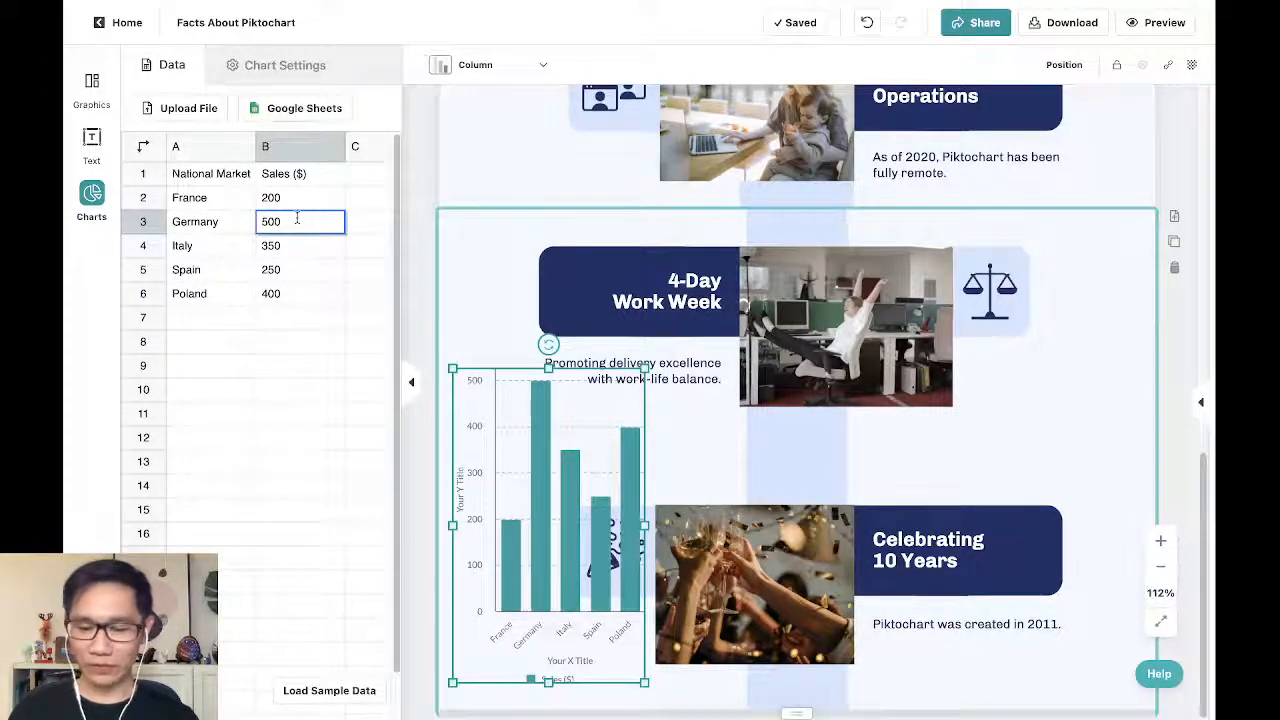